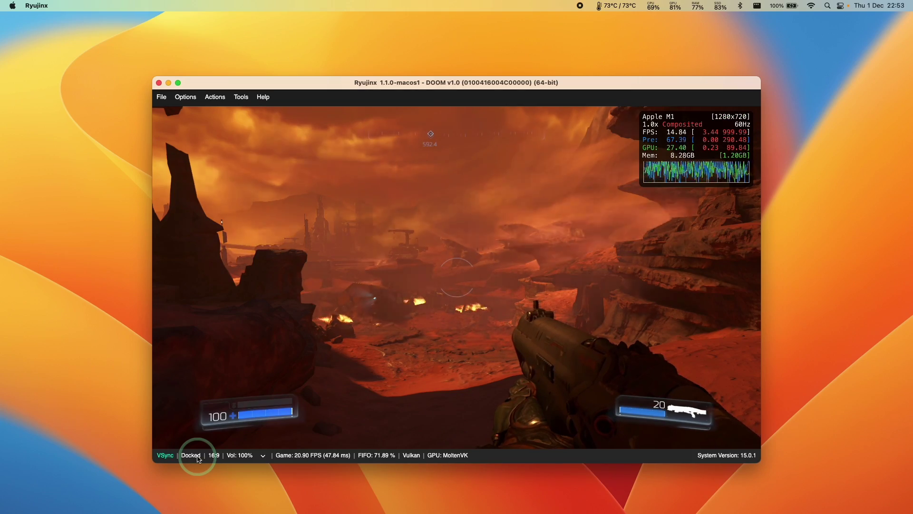
click(191, 455)
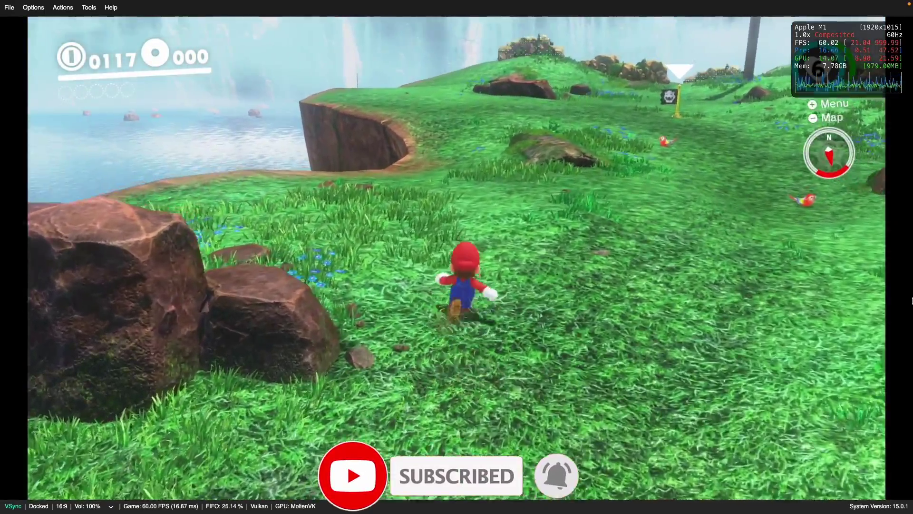
Open the title update manager for Pokémon Scarlet in the game library.
click(243, 246)
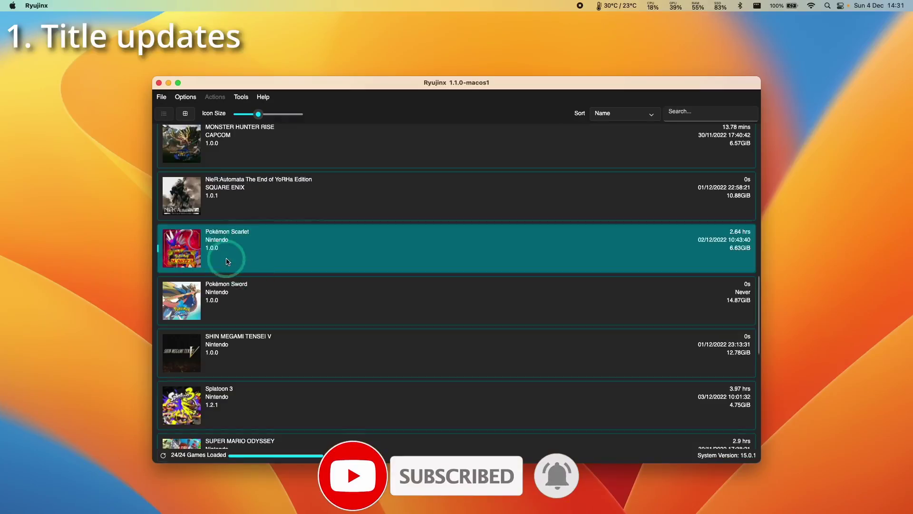
right_click(212, 243)
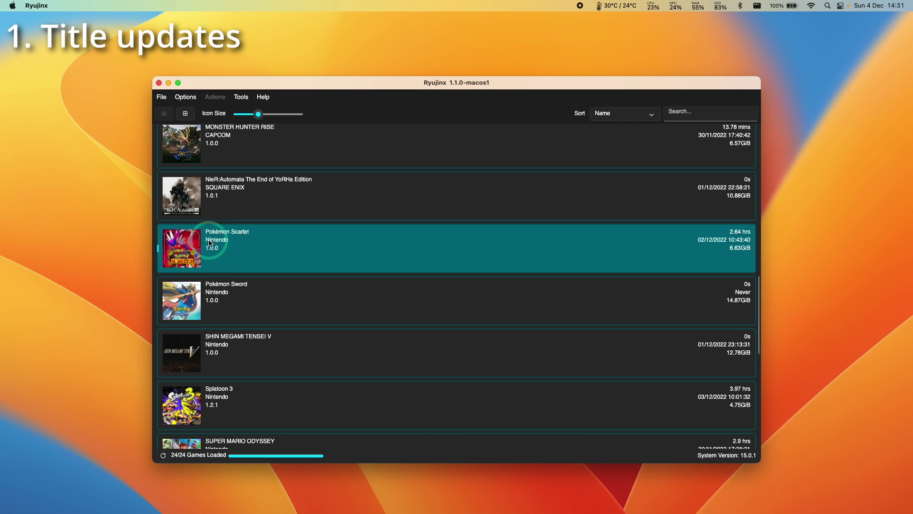
click(228, 297)
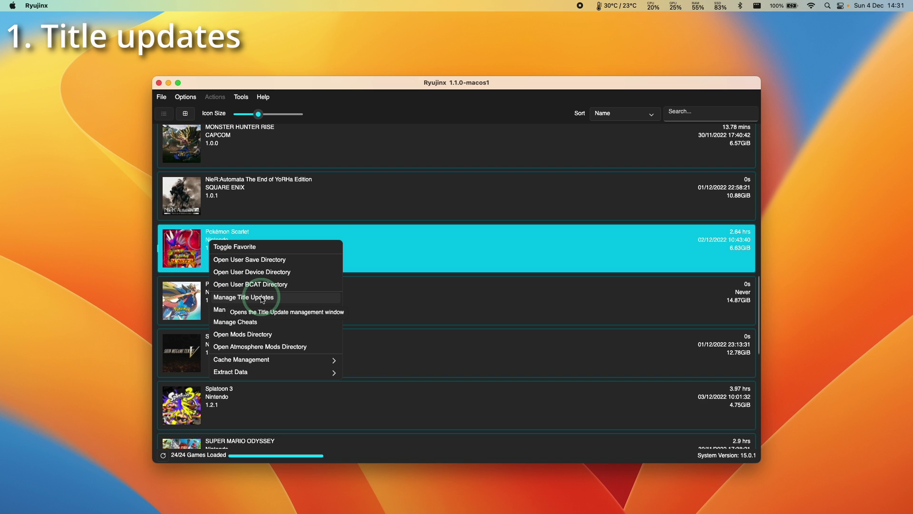
click(262, 298)
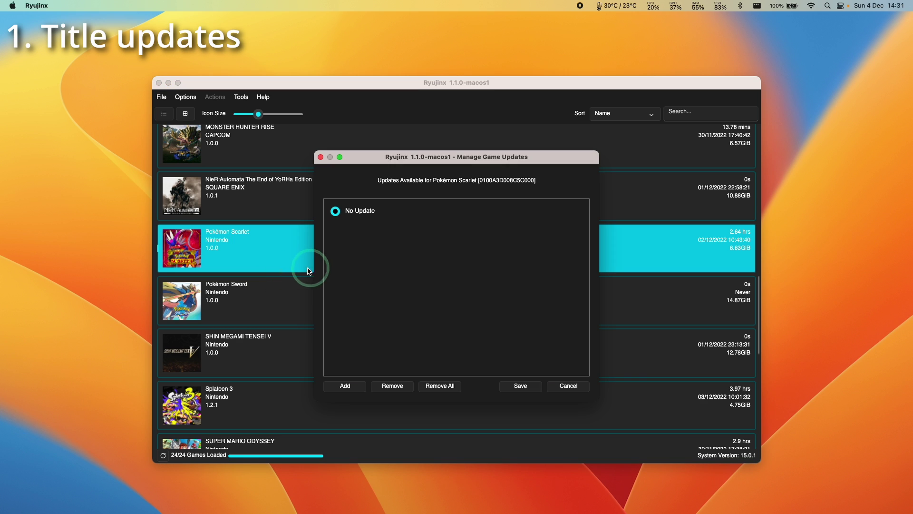
Add the Pokémon Scarlet version 1.0.1 update file from the Switch folder in Downloads.
click(341, 389)
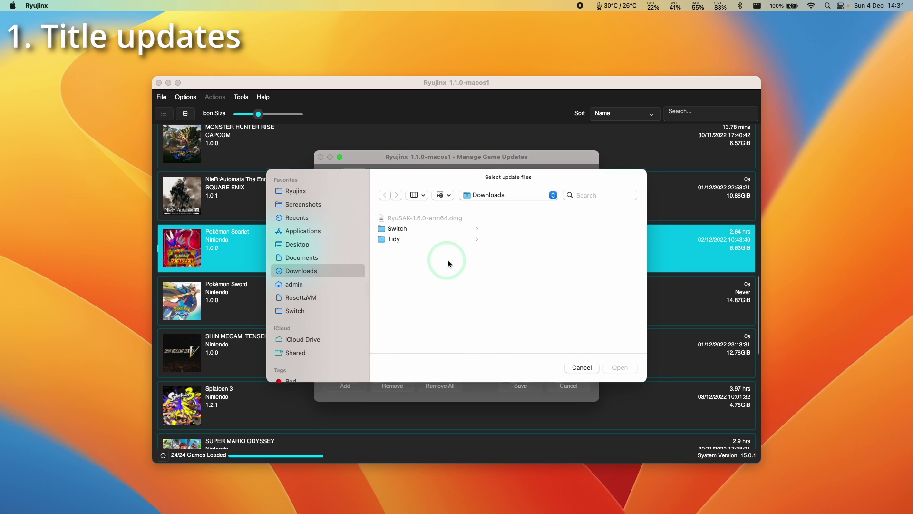
click(415, 230)
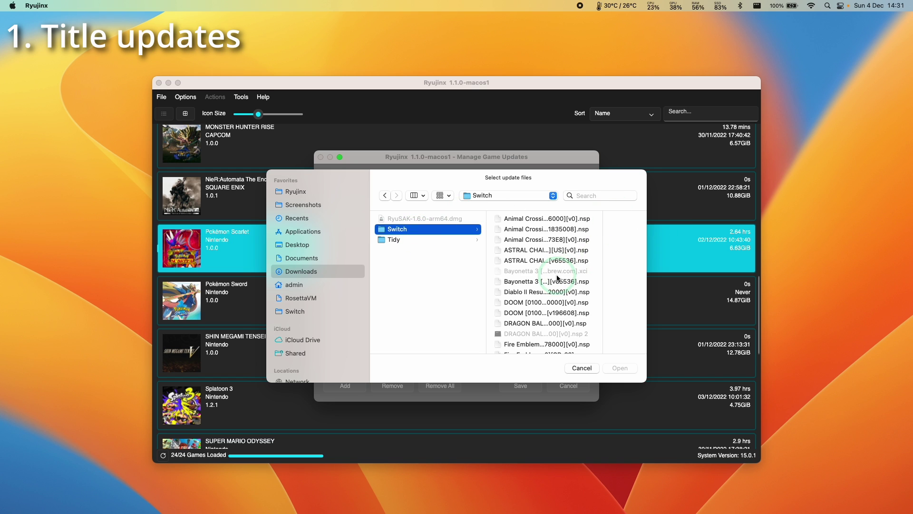
scroll(557, 278, down, 5)
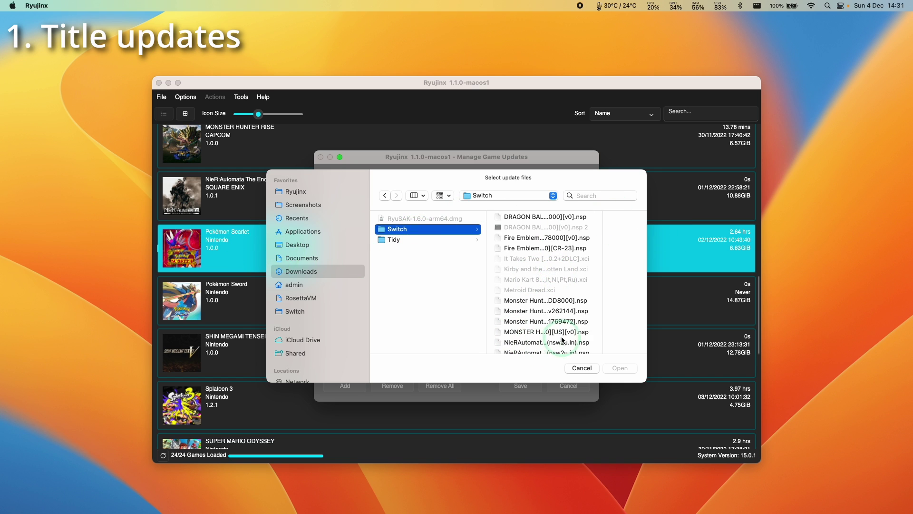
scroll(547, 285, down, 3)
click(489, 200)
key(Return)
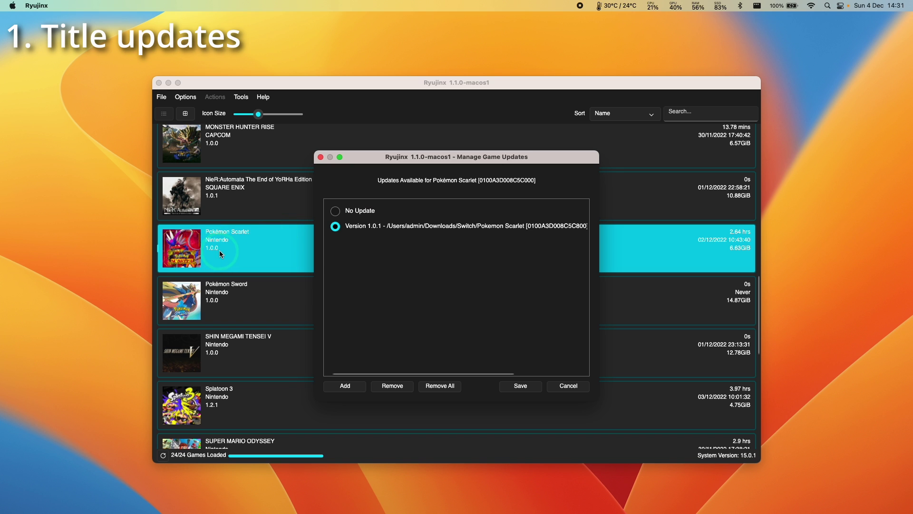
Save Pokémon Scarlet with the version 1.0.1 update selected and launch the game.
click(365, 237)
click(513, 386)
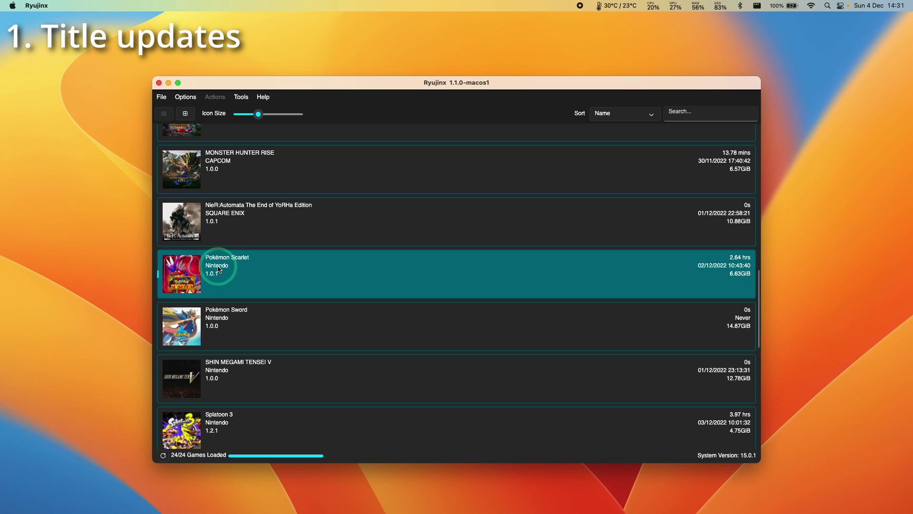
double_click(219, 270)
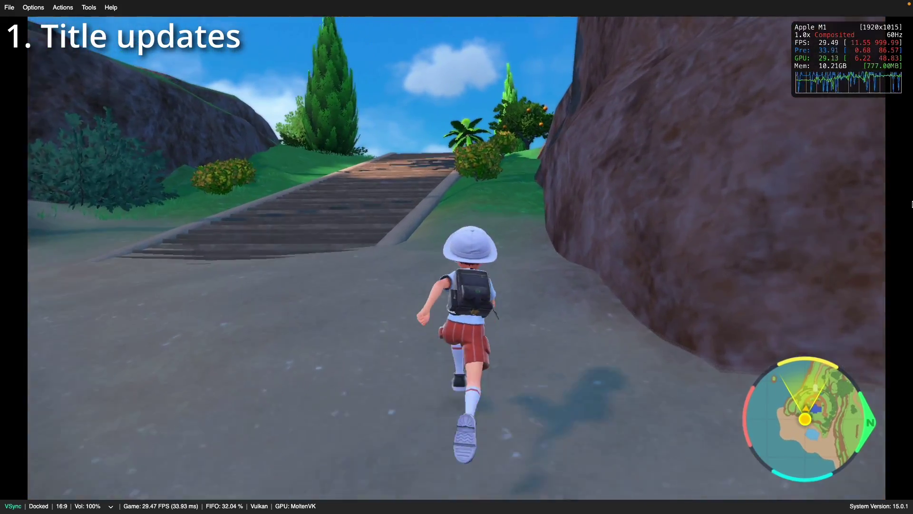
Display the management options available for DOOM in the game library.
click(212, 254)
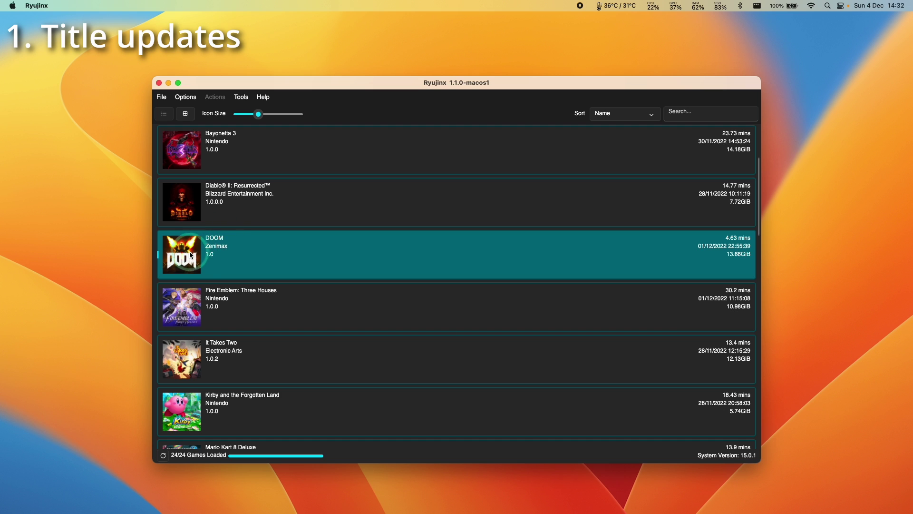
click(219, 257)
right_click(229, 258)
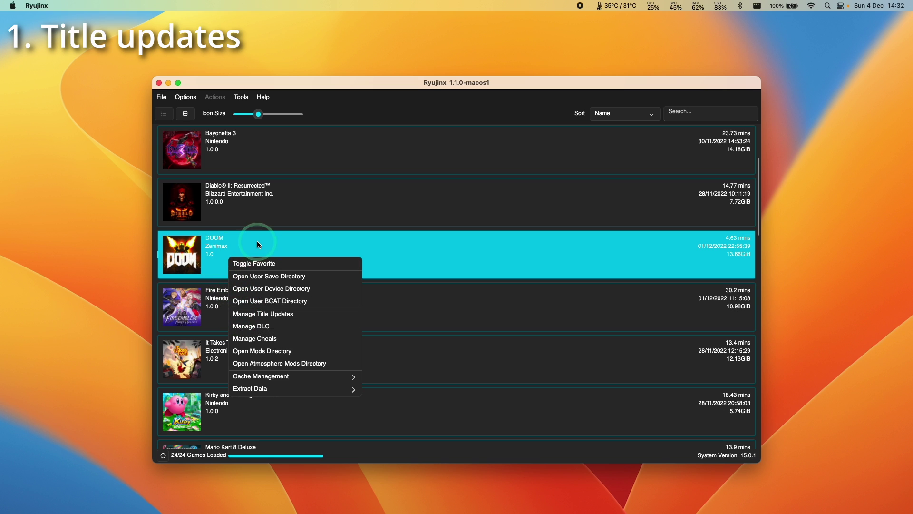
click(217, 239)
click(236, 247)
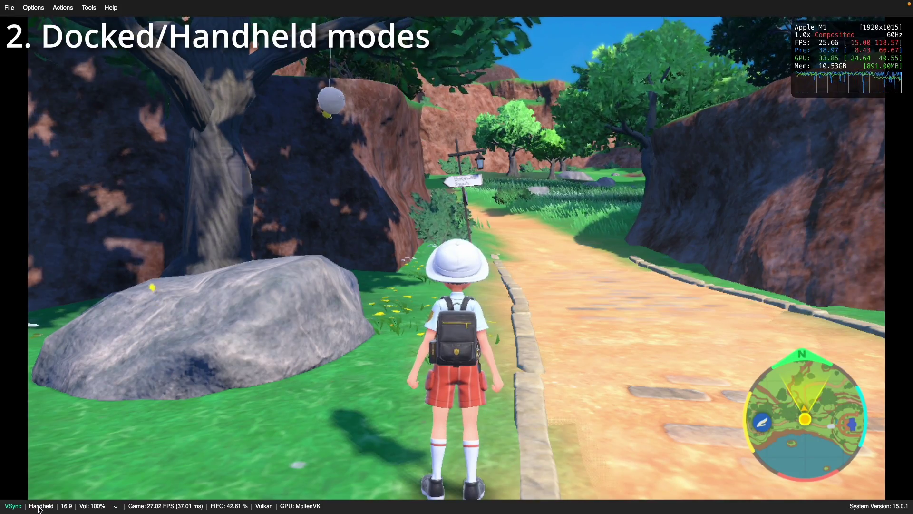
Toggle the running Pokémon game between docked and handheld modes, ending in docked mode.
click(40, 506)
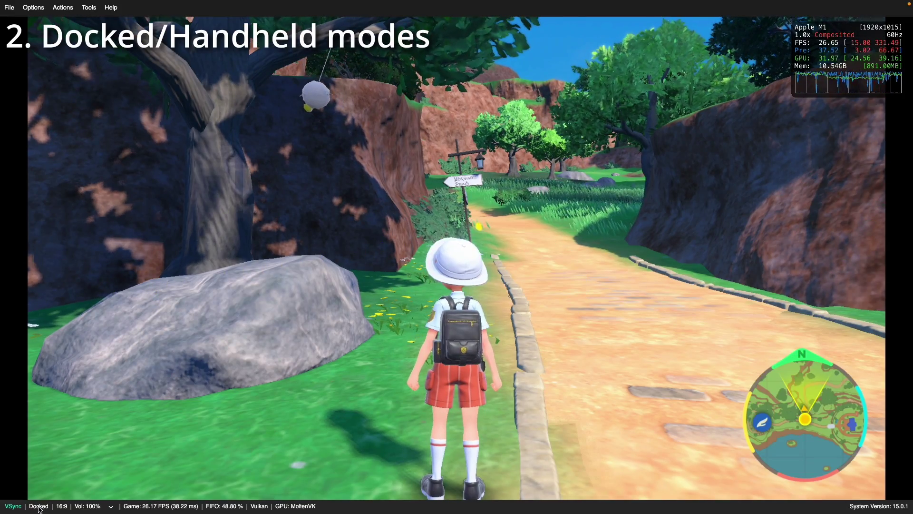
click(41, 507)
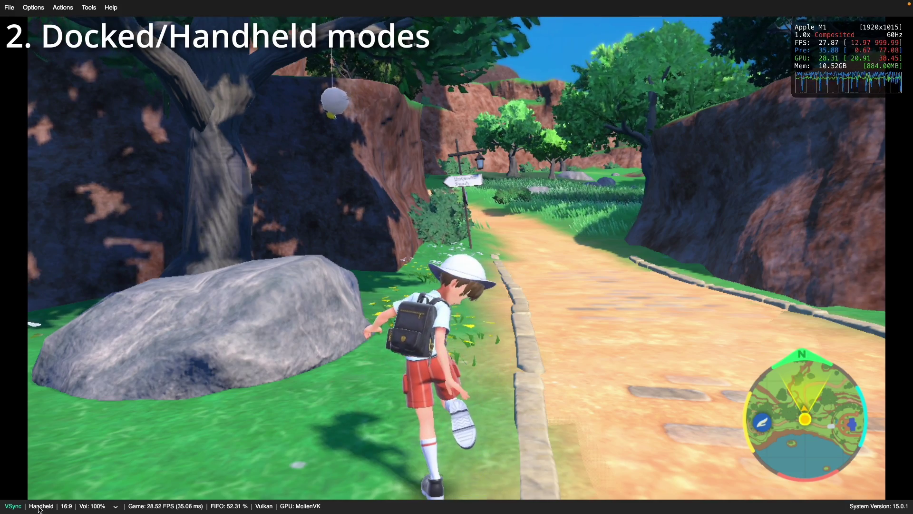
click(41, 506)
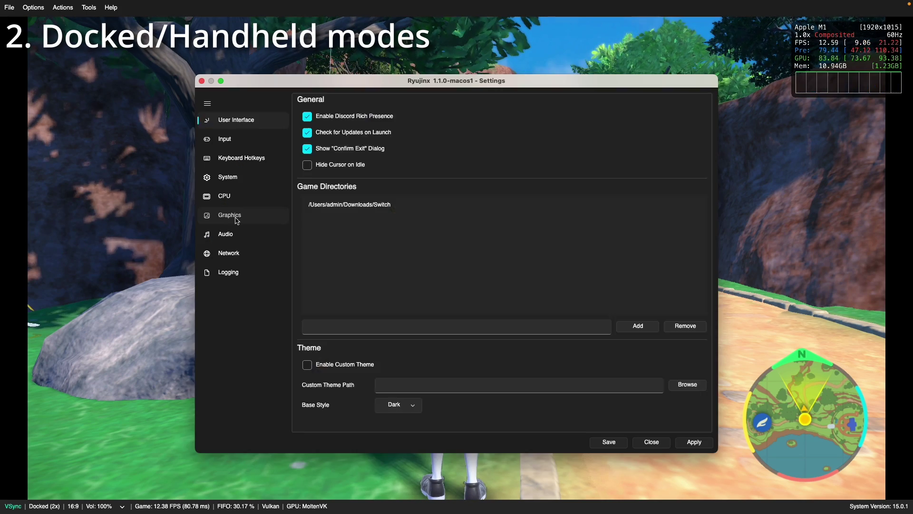
Set a custom resolution scale of 0.50 in the graphics settings, then apply and save it.
click(237, 218)
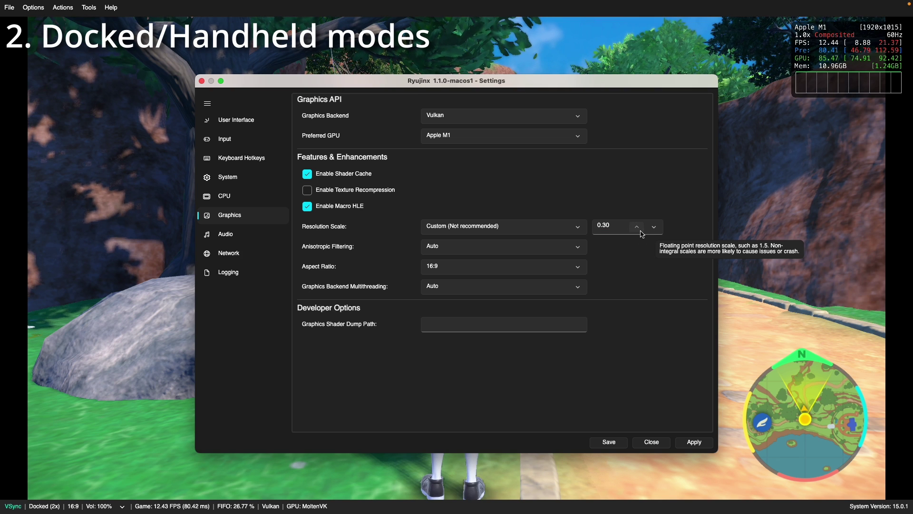
click(694, 443)
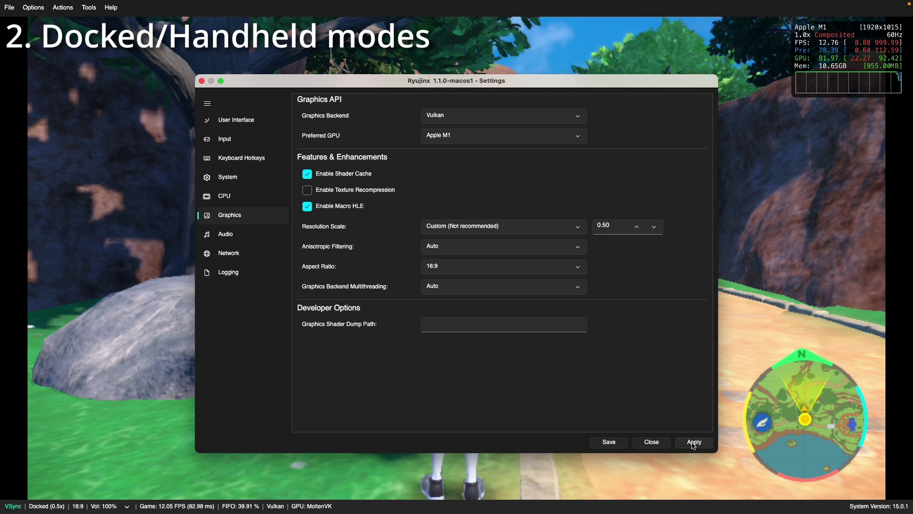
click(613, 442)
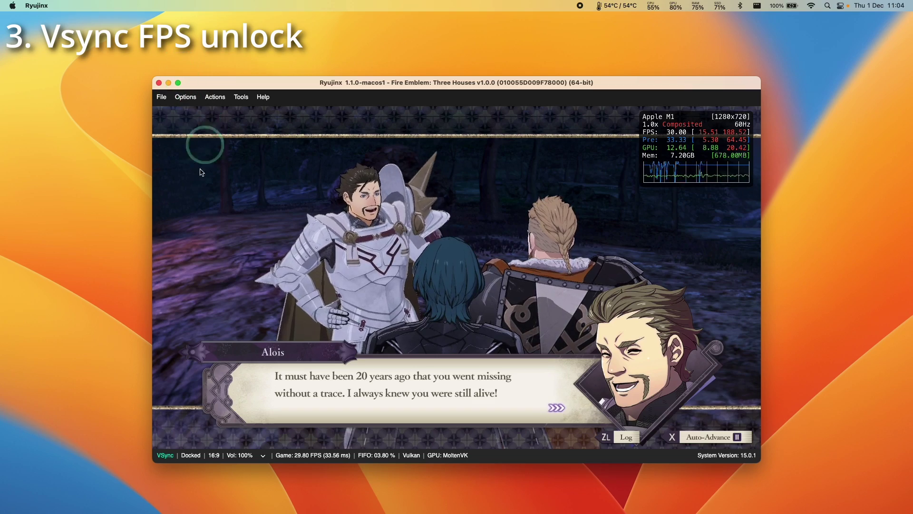
Turn off VSync in the running Fire Emblem: Three Houses, keeping the console mode docked.
click(168, 458)
click(290, 413)
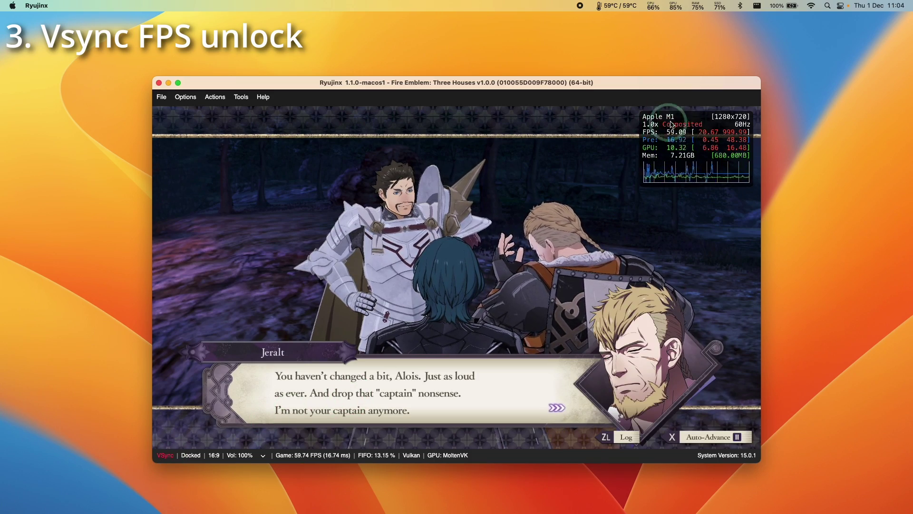
click(155, 457)
click(192, 456)
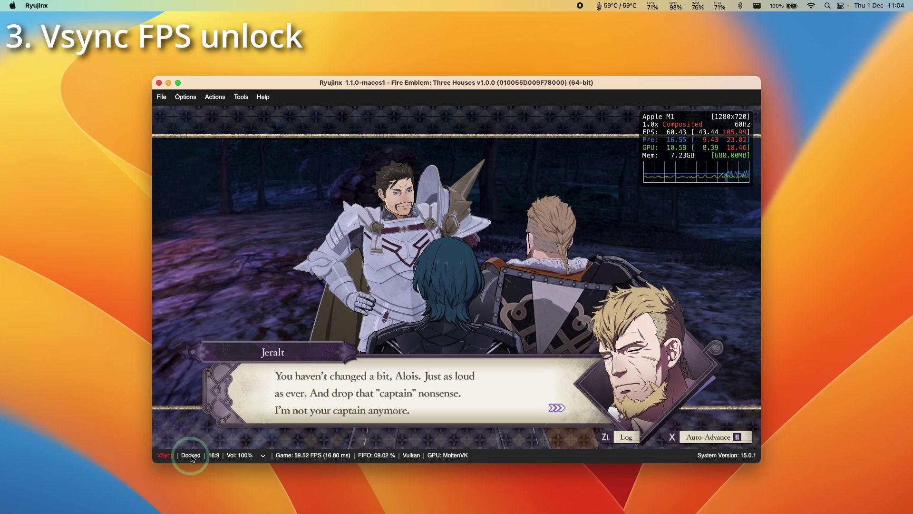
click(192, 456)
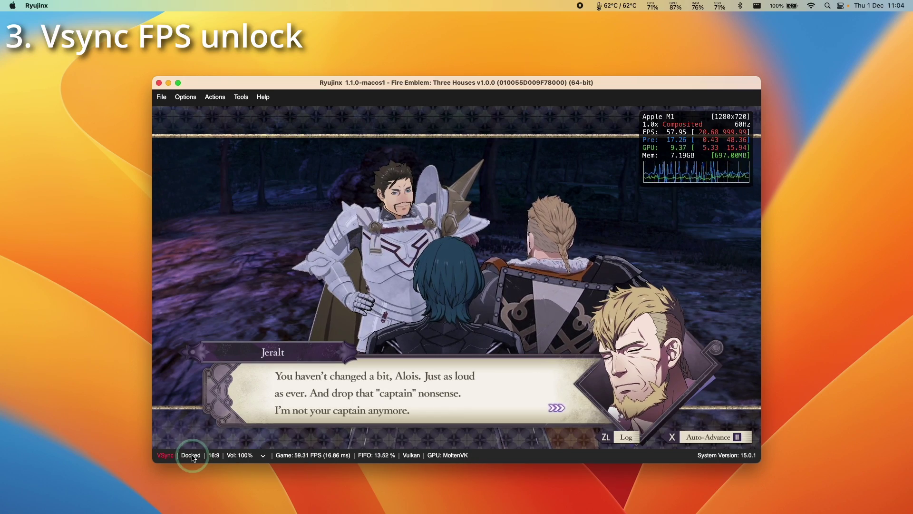
Disable the hypervisor in the emulator's CPU settings.
click(193, 456)
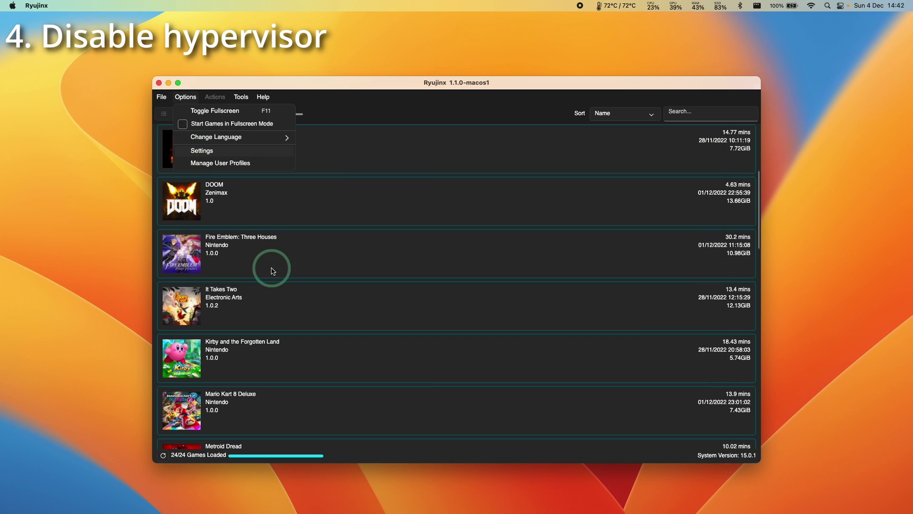
key(Return)
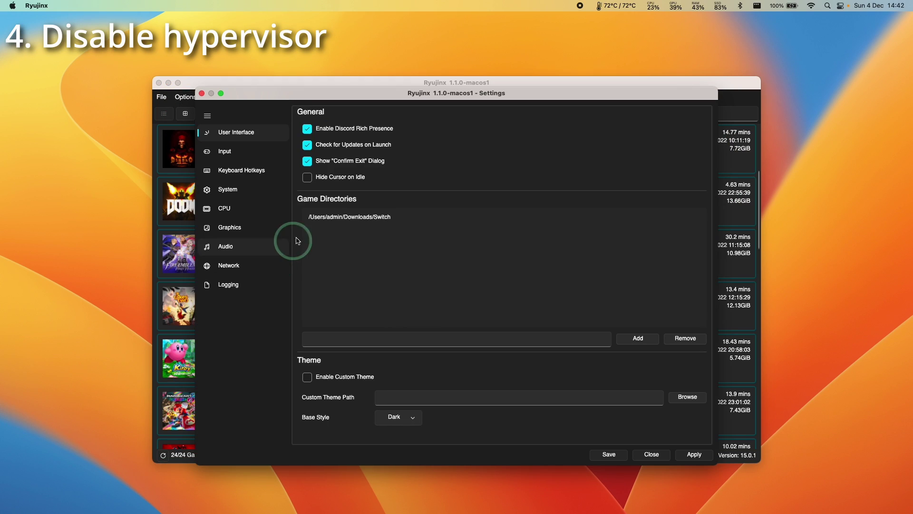
click(252, 211)
click(338, 186)
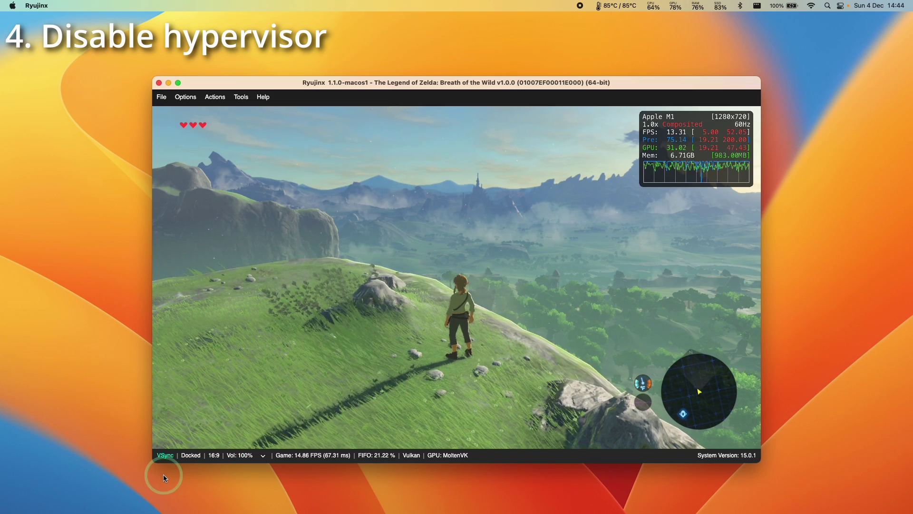
Switch to Finder and set the Ryujinx application to open using Rosetta in its file info.
click(191, 455)
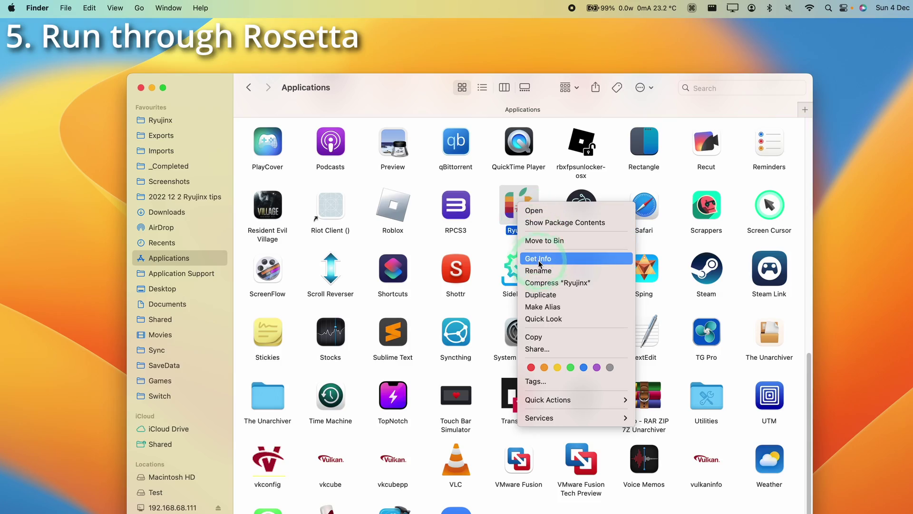
click(540, 263)
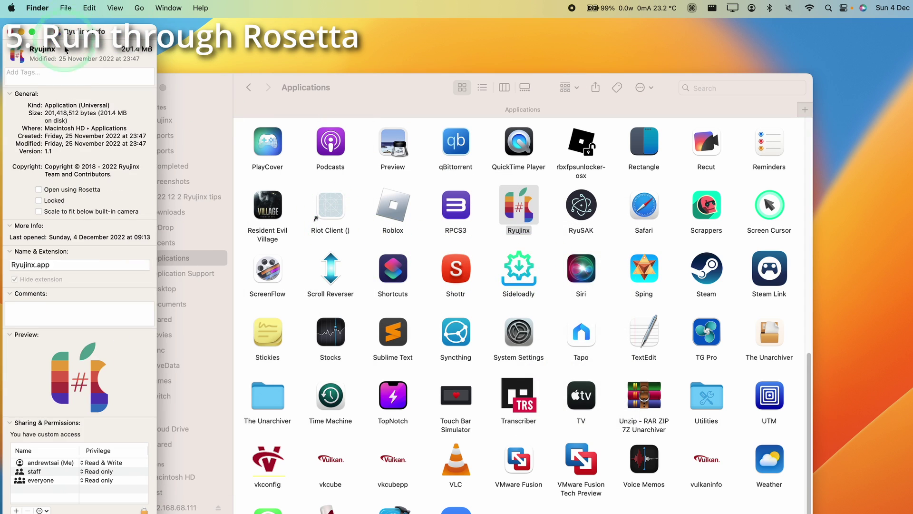
click(39, 189)
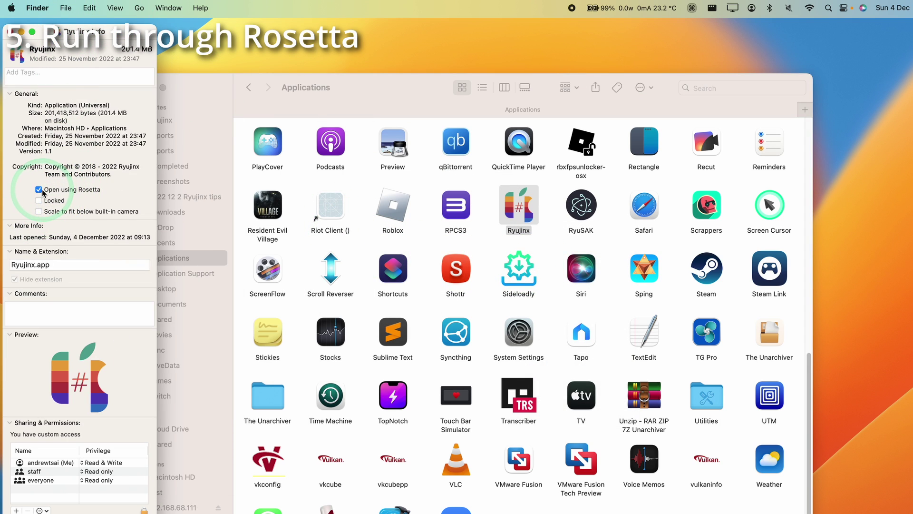
click(12, 32)
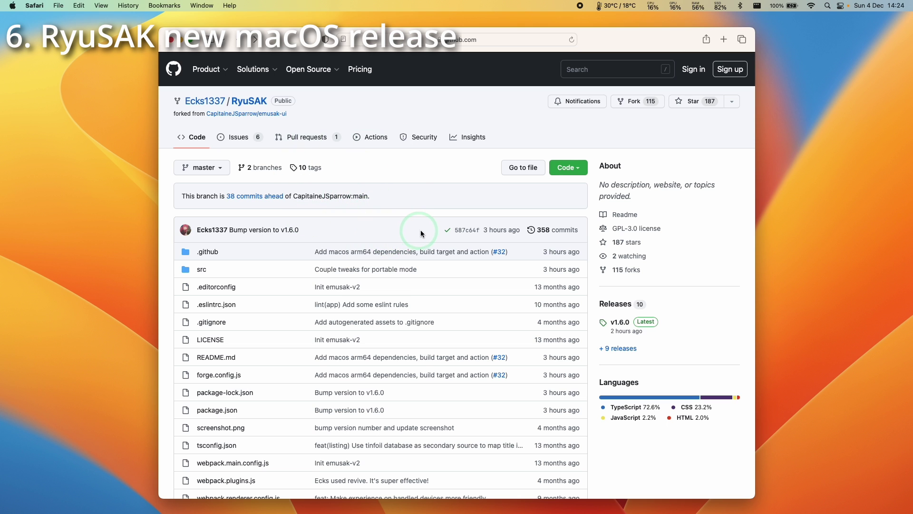
Switch to Safari and open the releases of the RyuSAK GitHub repository at the v1.6.0 assets.
click(612, 307)
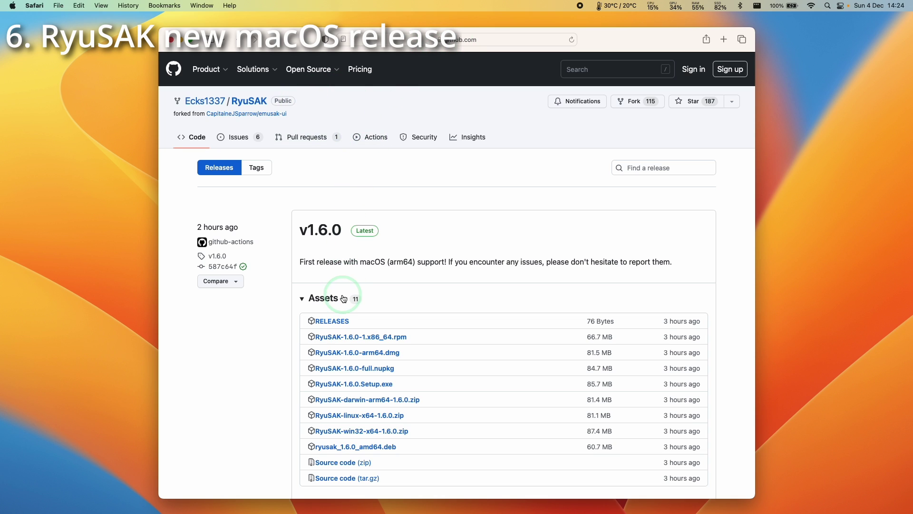
scroll(343, 299, down, 1)
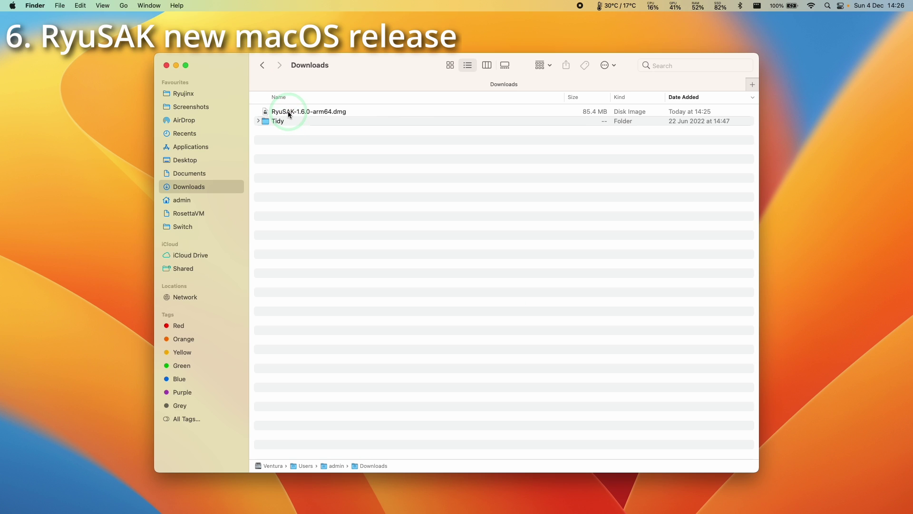
Mount RyuSAK-1.6.0-arm64.dmg from the Downloads folder and copy RyuSAK into Applications.
click(288, 112)
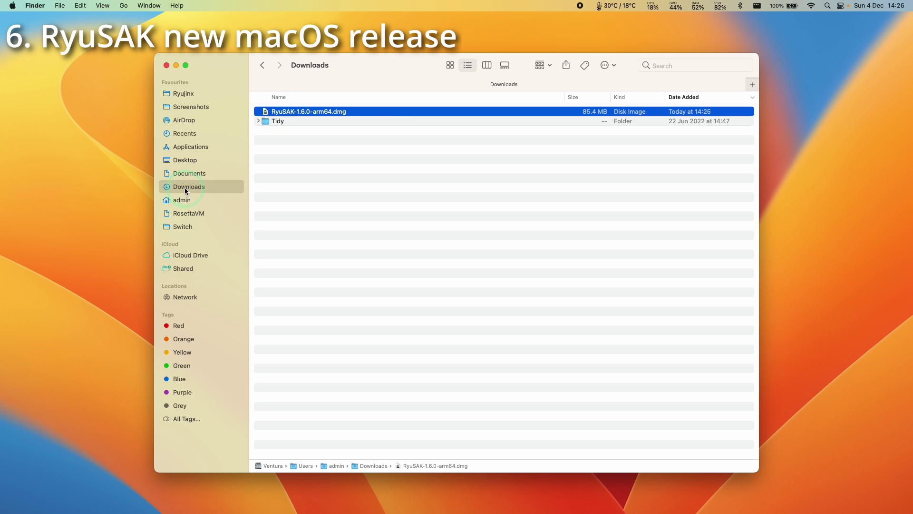
double_click(279, 114)
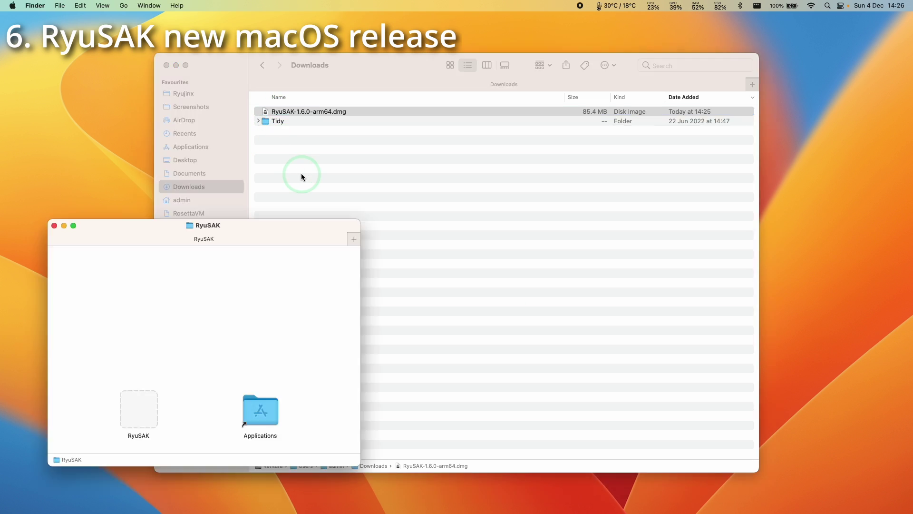
click(152, 413)
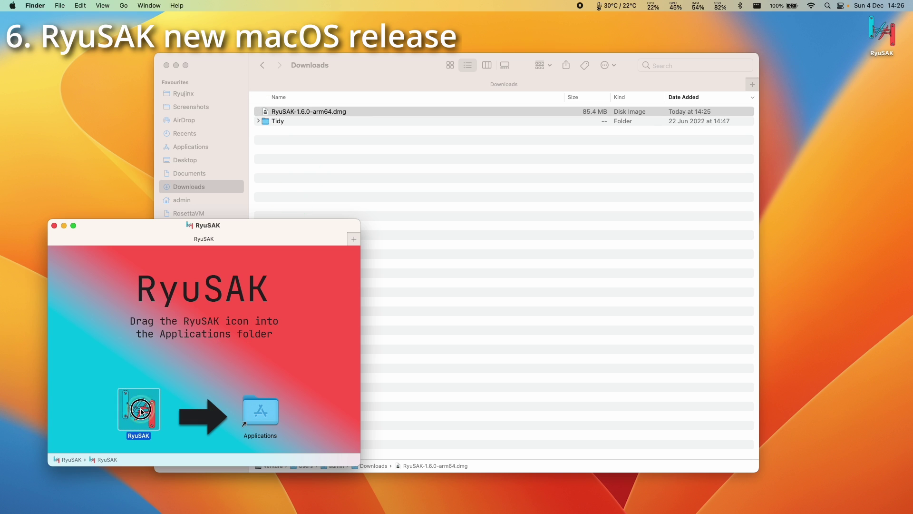
drag(141, 411, 261, 399)
drag(261, 399, 261, 409)
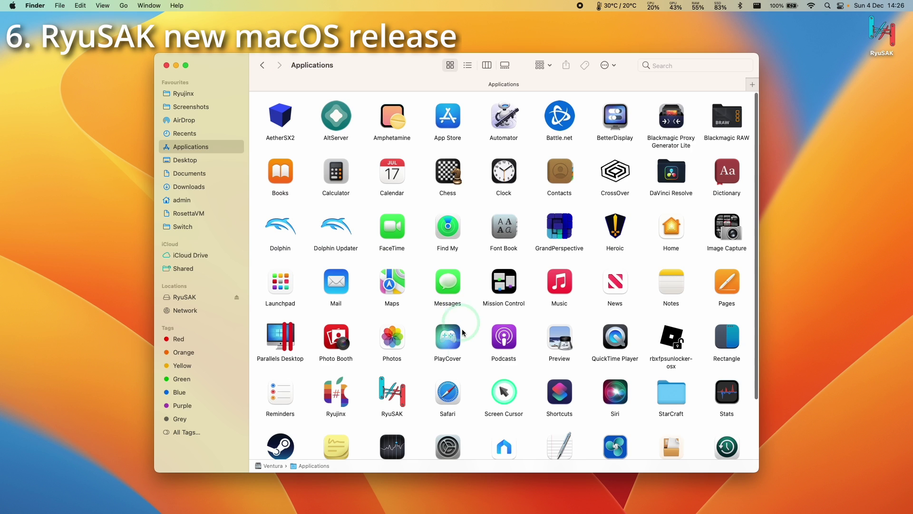
Try to open RyuSAK from the Applications folder.
scroll(466, 352, down, 3)
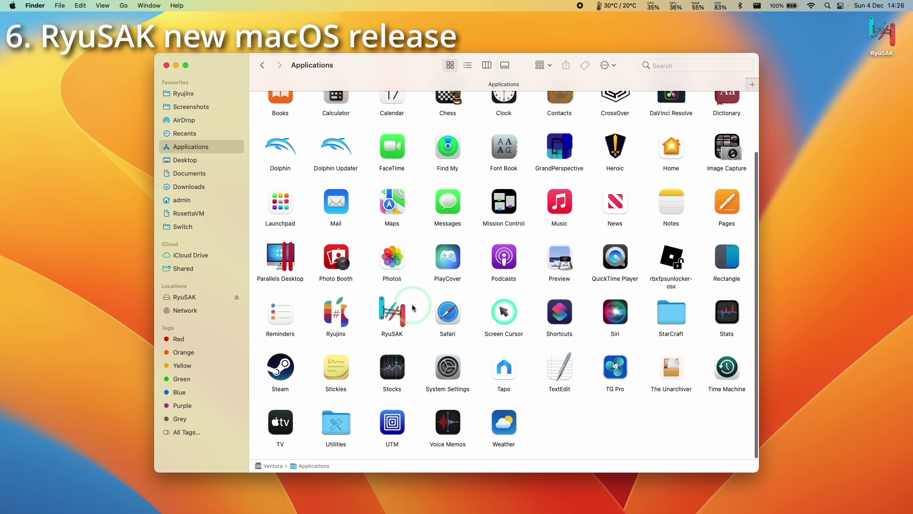
click(392, 318)
double_click(392, 309)
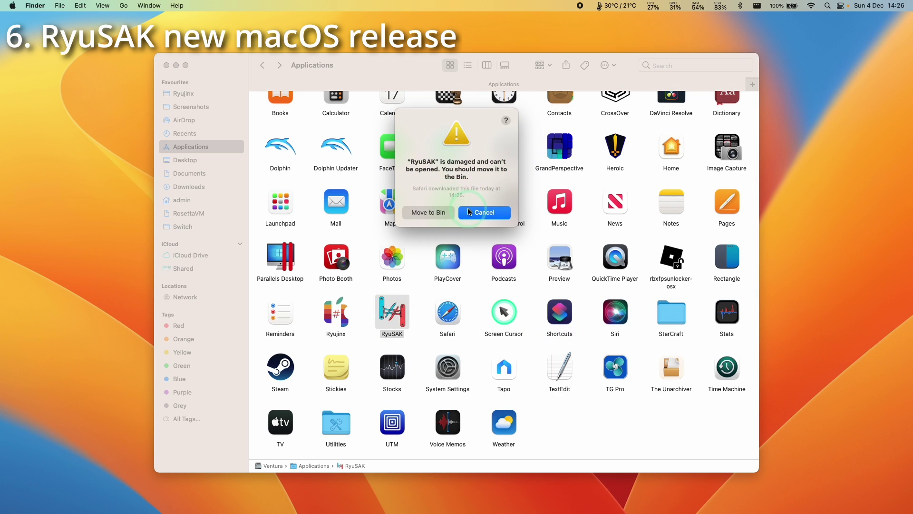
click(469, 212)
Switch to Terminal and run xattr -cr on /Applications/RyuSAK.app.
click(828, 5)
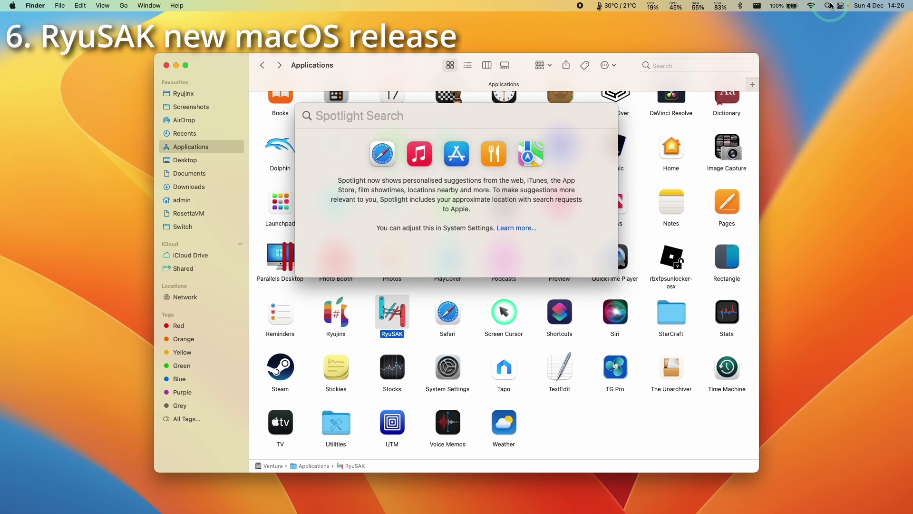
text(terminal)
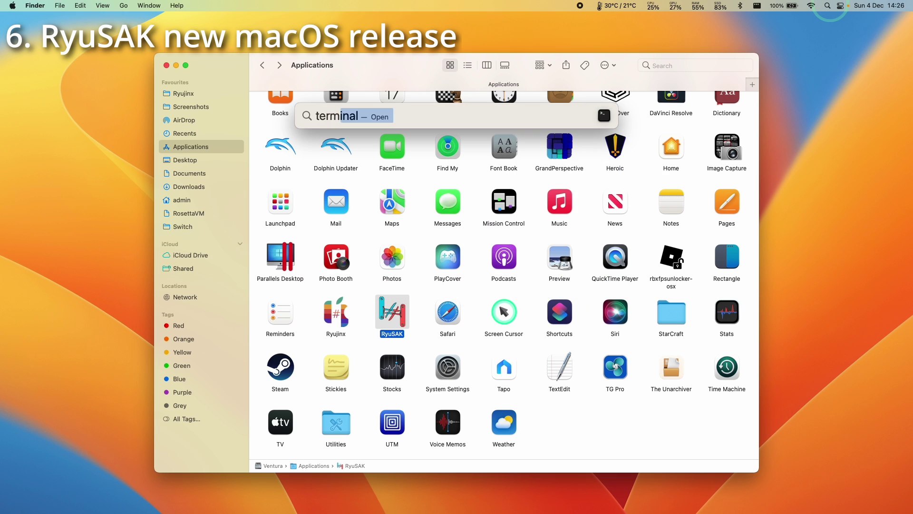
key(Return)
key(super+plus)
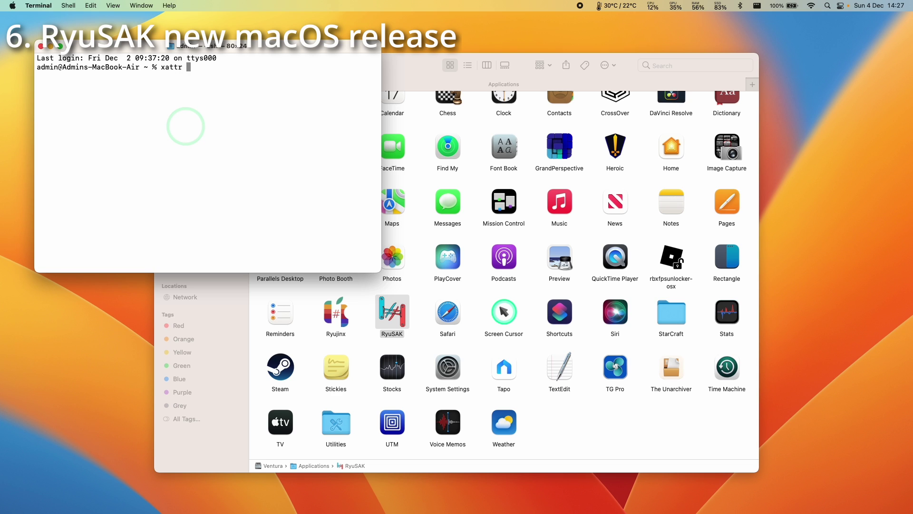
text(xattr -cr)
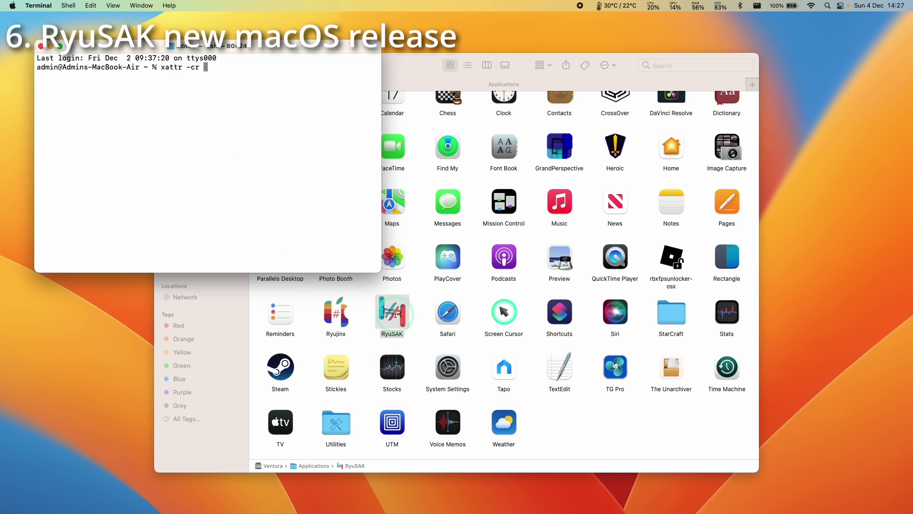
drag(395, 314, 123, 154)
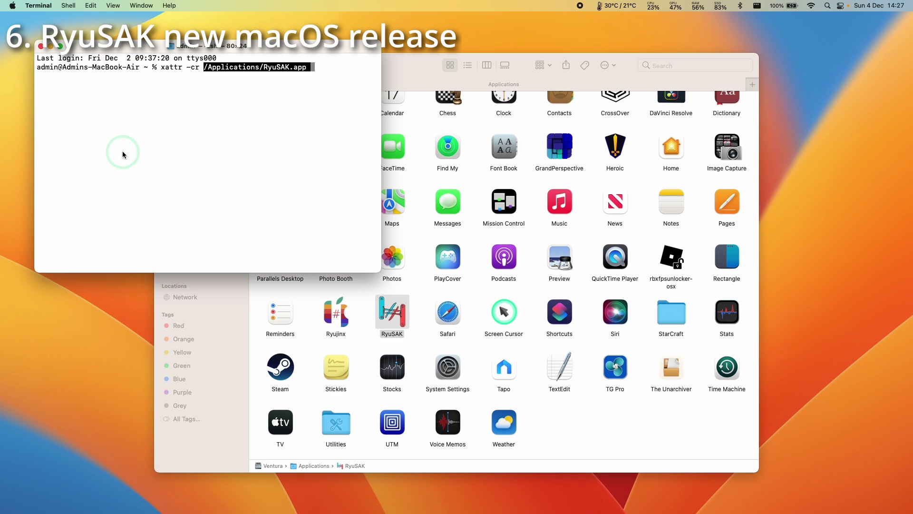
key(Return)
Launch RyuSAK from the Applications folder and agree to its terms of service.
double_click(397, 318)
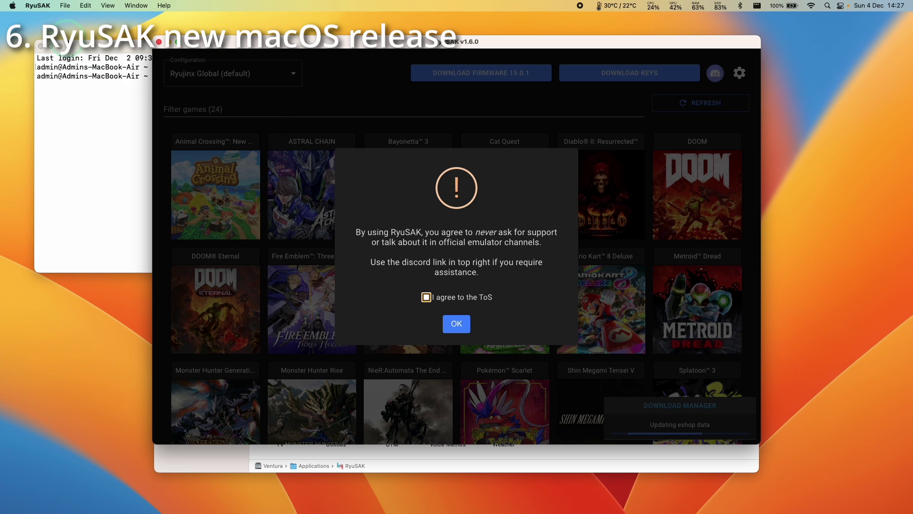
click(459, 297)
click(457, 323)
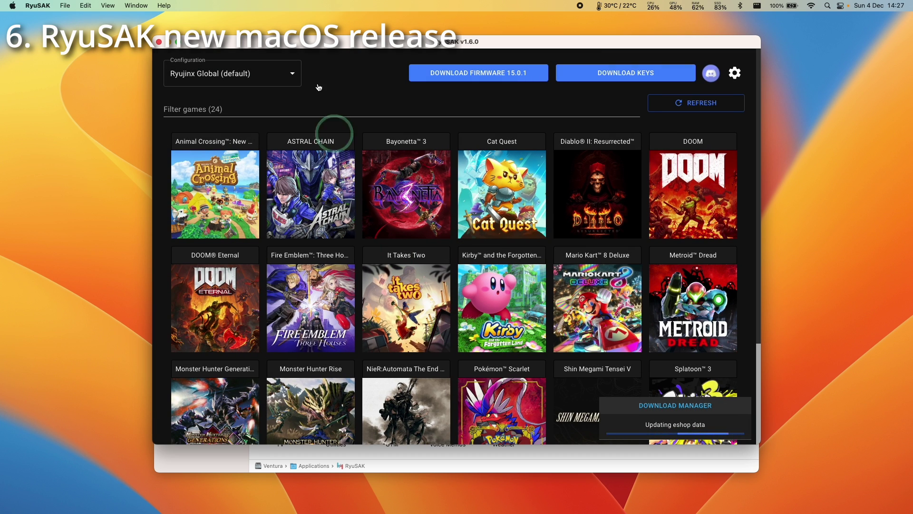
Examine the available configurations and the Ryujinx data path, keeping Ryujinx Global (default).
click(273, 75)
mouse_move(312, 70)
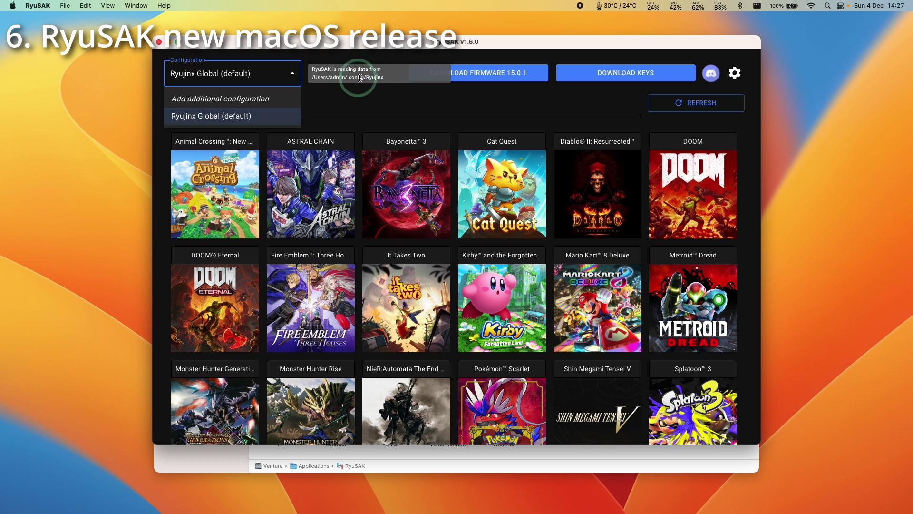
click(386, 93)
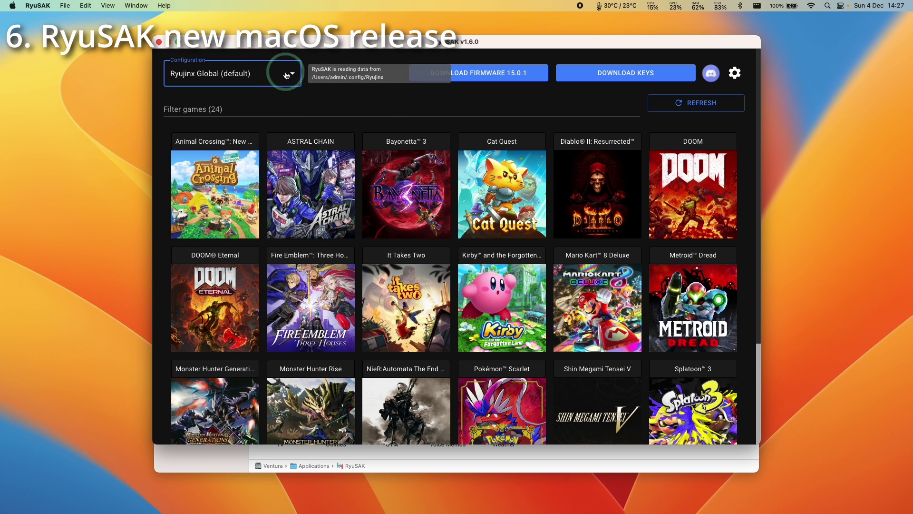
click(285, 74)
click(323, 98)
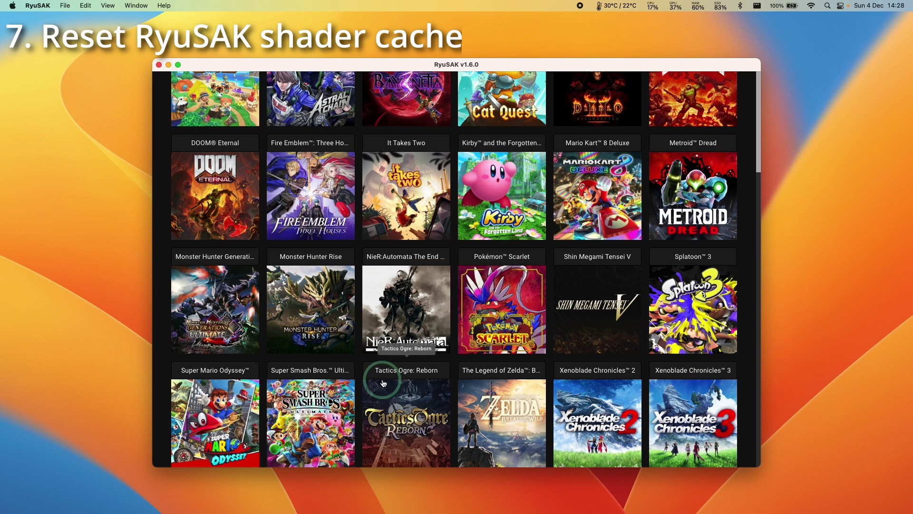
Open the shader cache folder of Super Smash Bros. Ultimate from its RyuSAK game page.
click(316, 430)
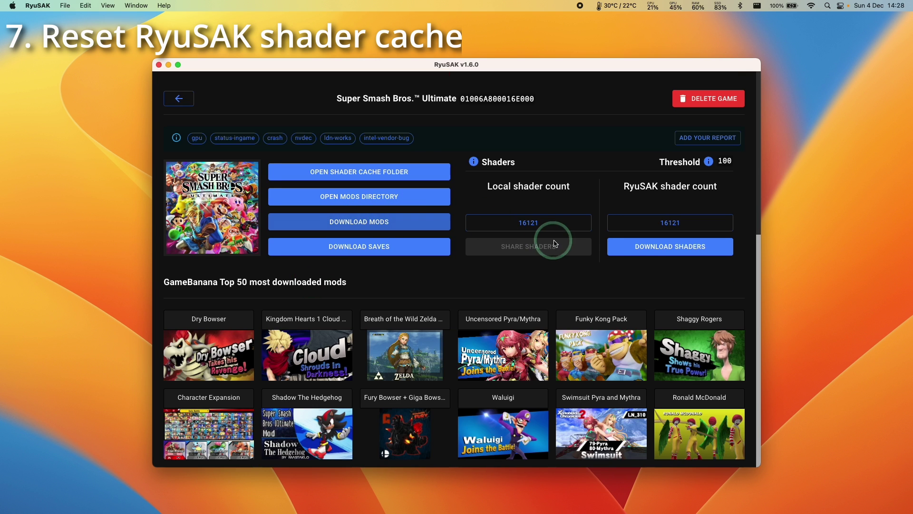
click(634, 252)
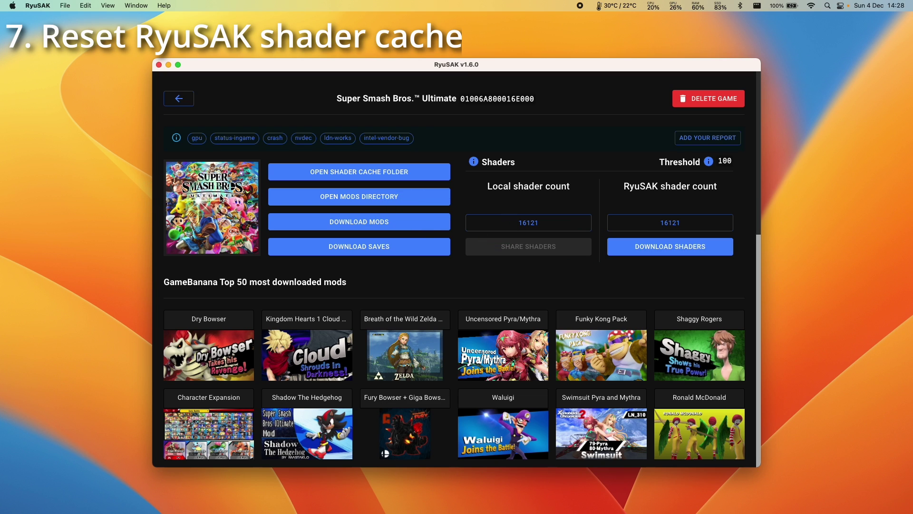
click(170, 220)
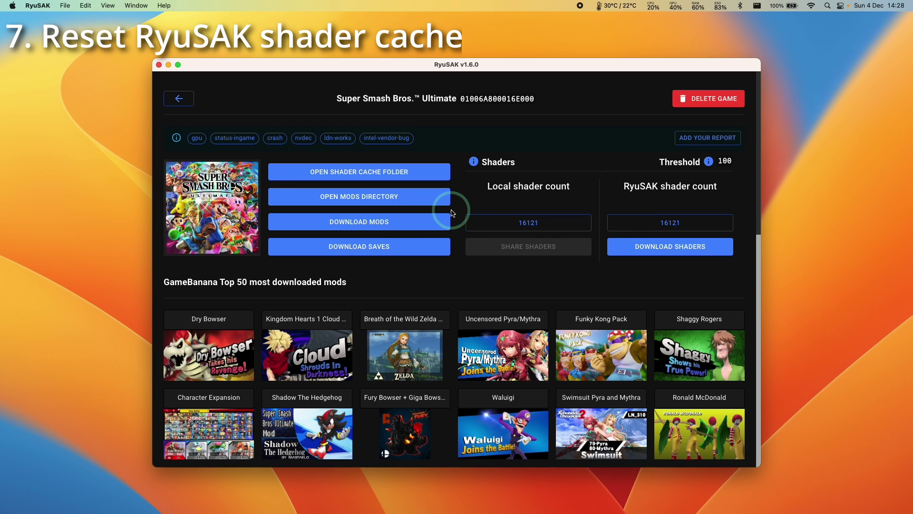
click(370, 168)
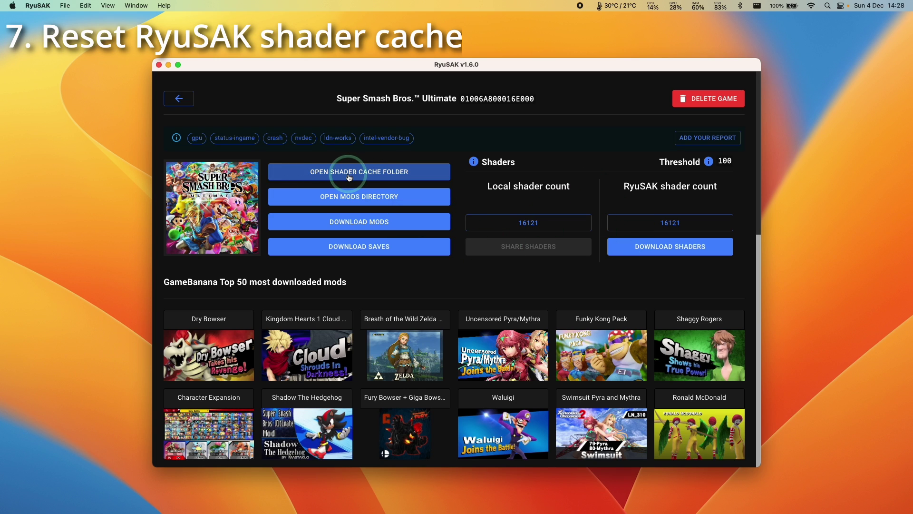
click(349, 222)
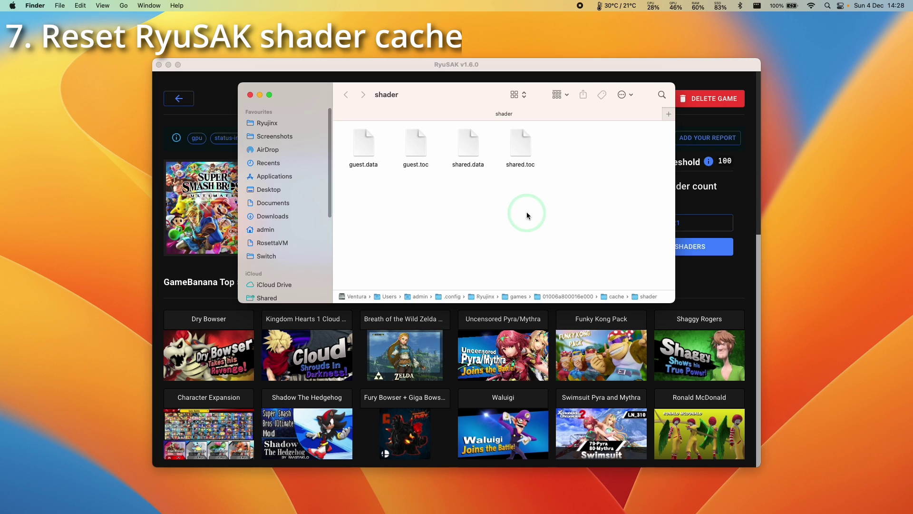
Move guest.data, guest.toc, shared.data and shared.toc to the Bin and return to the Super Smash Bros. Ultimate page in RyuSAK.
drag(526, 215, 252, 124)
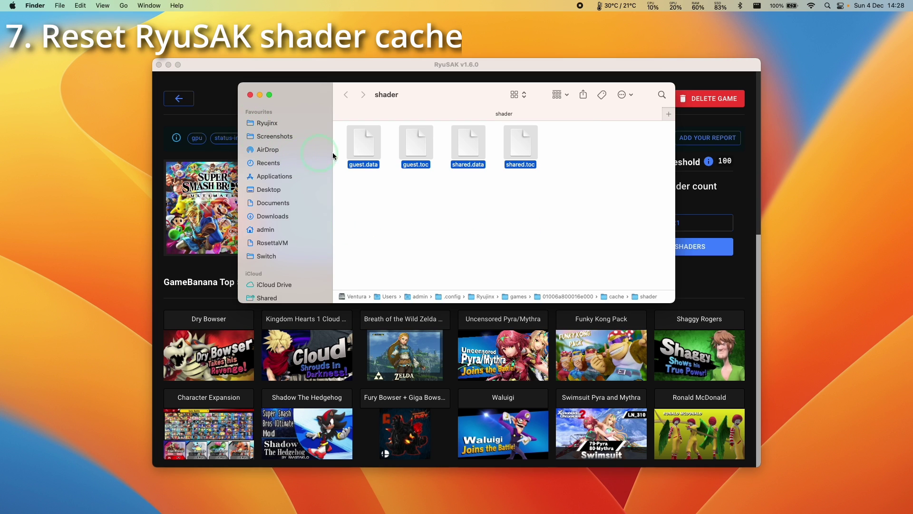
right_click(361, 138)
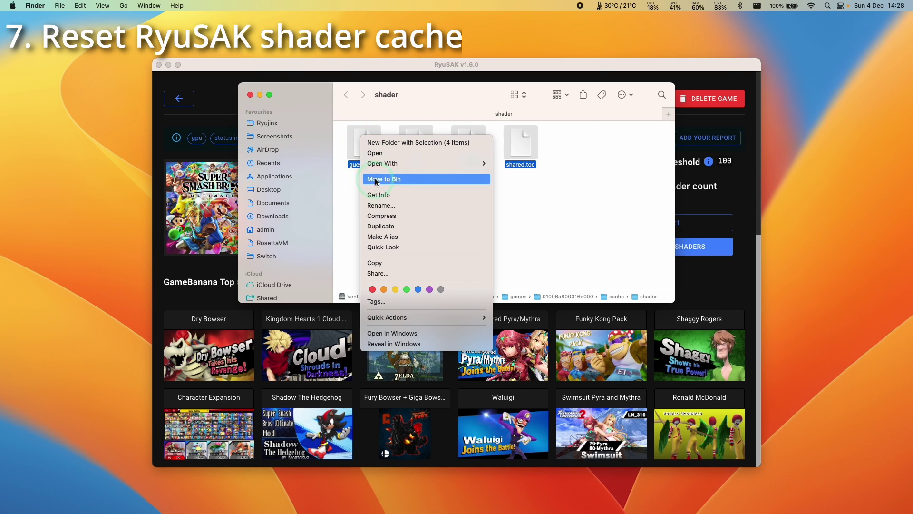
click(358, 178)
click(319, 419)
mouse_move(533, 212)
mouse_down()
mouse_move(513, 211)
mouse_move(502, 186)
mouse_up()
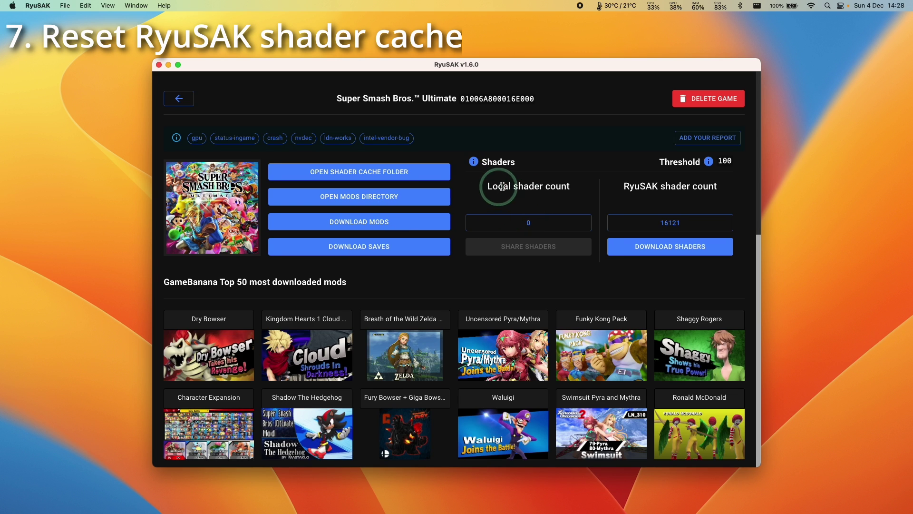
Switch to Ryujinx and launch Super Smash Bros. Ultimate from the game list.
click(376, 496)
scroll(405, 320, down, 5)
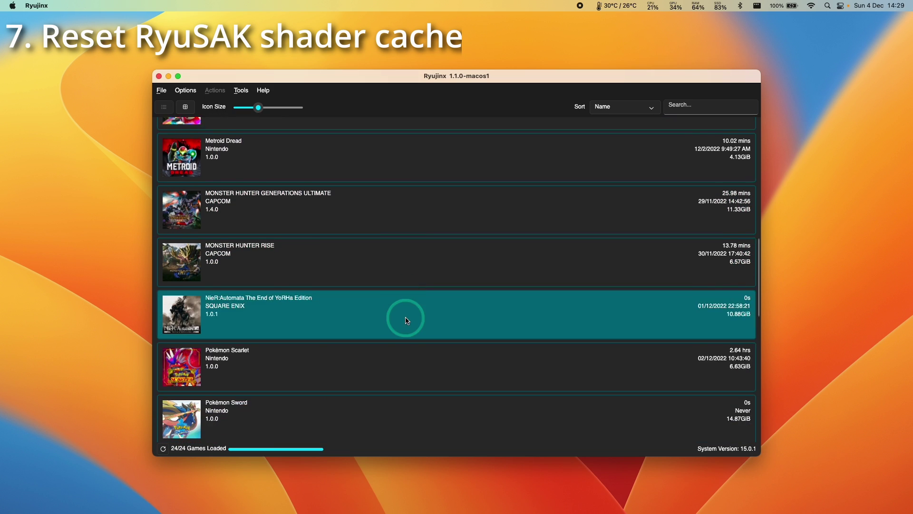
scroll(392, 342, down, 5)
click(235, 215)
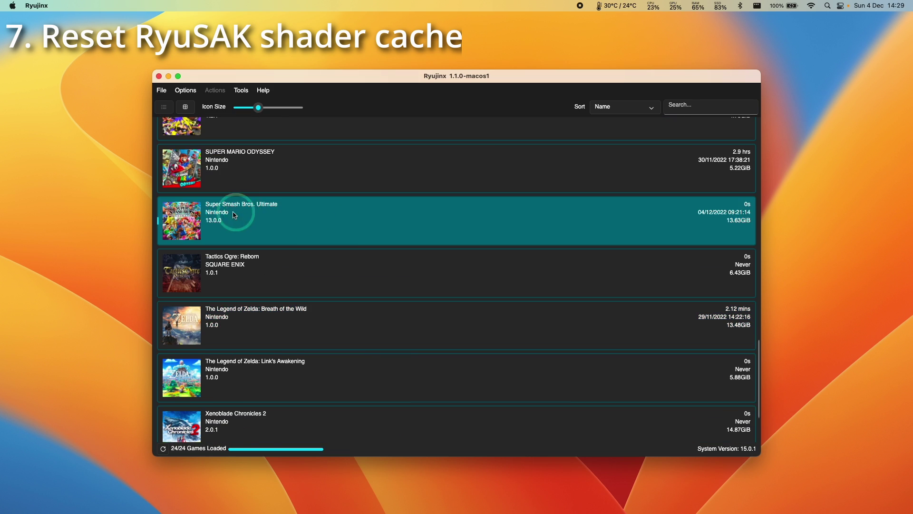
double_click(246, 220)
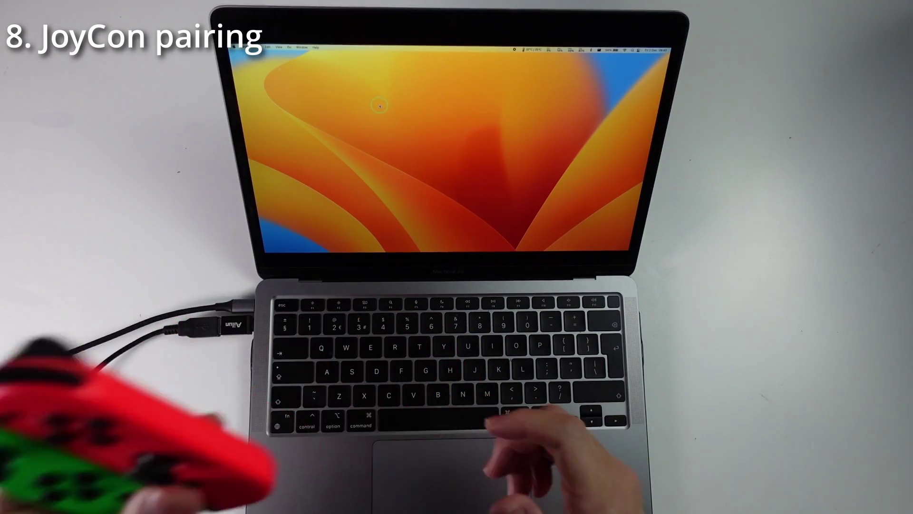
Switch to System Settings and locate Joy-Con (L) among the nearby Bluetooth devices.
click(233, 48)
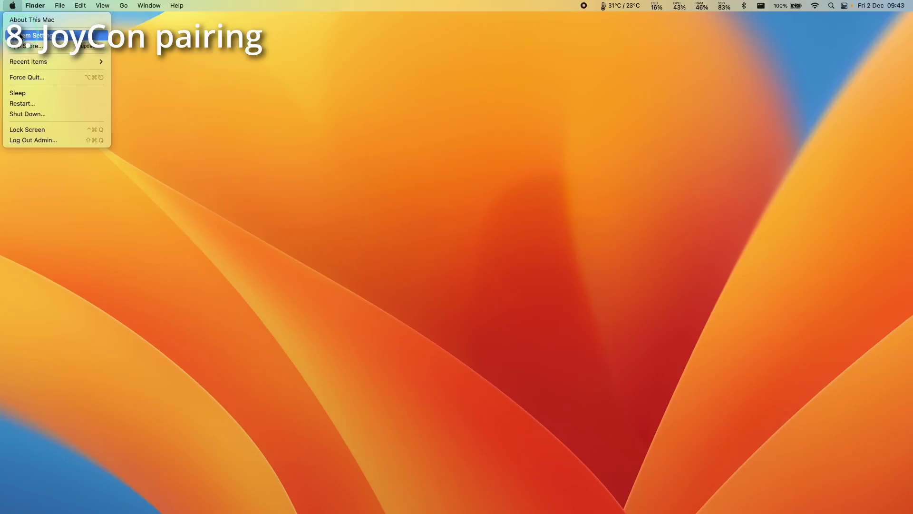
click(19, 36)
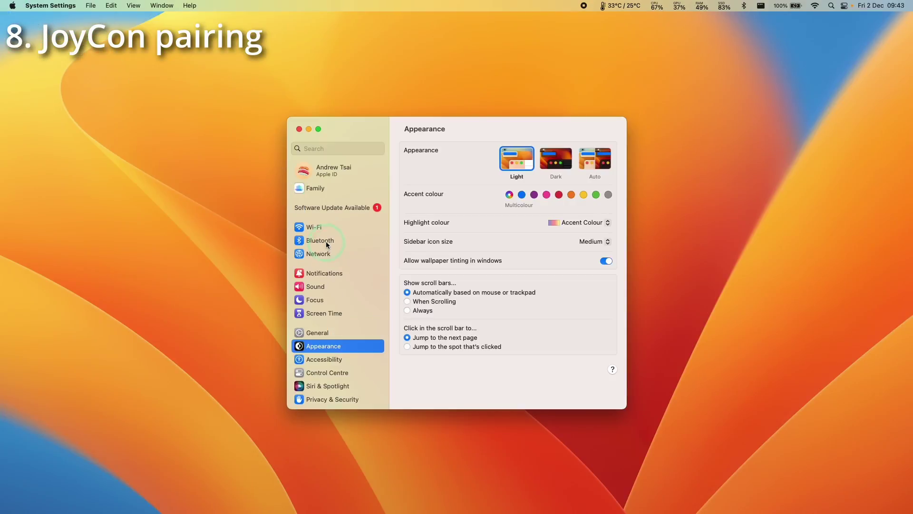
click(326, 243)
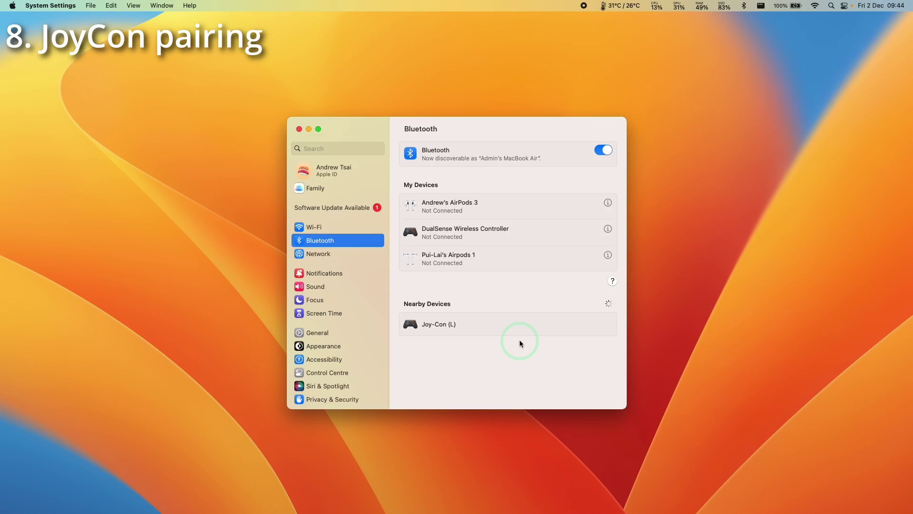
mouse_move(531, 332)
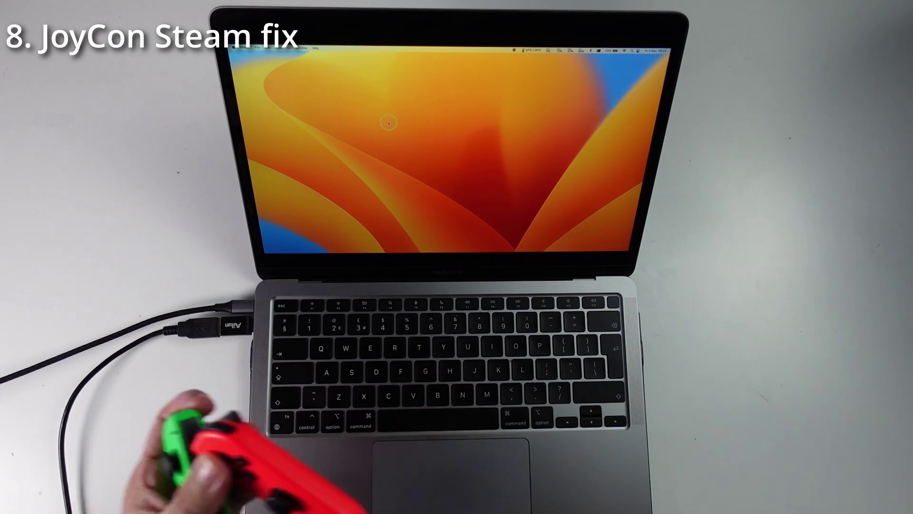
Open the Applications folder in Finder and launch Steam from it.
mouse_move(426, 246)
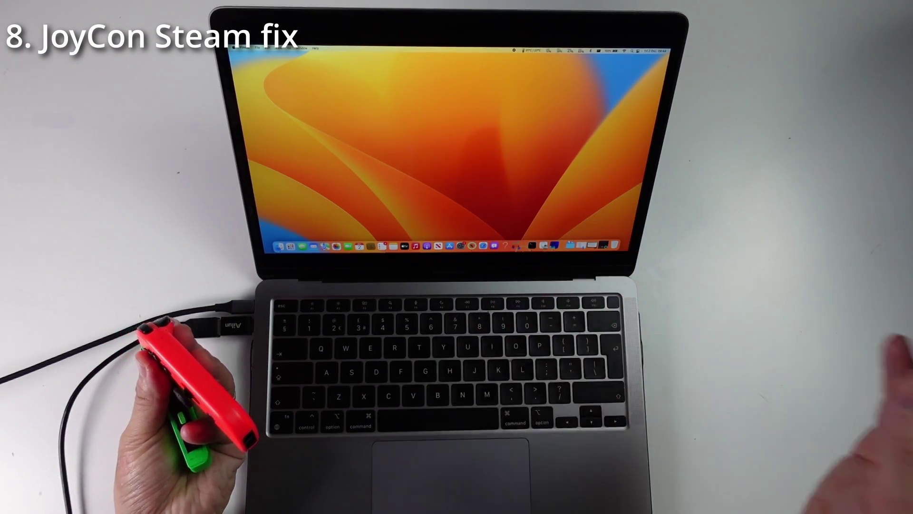
click(732, 332)
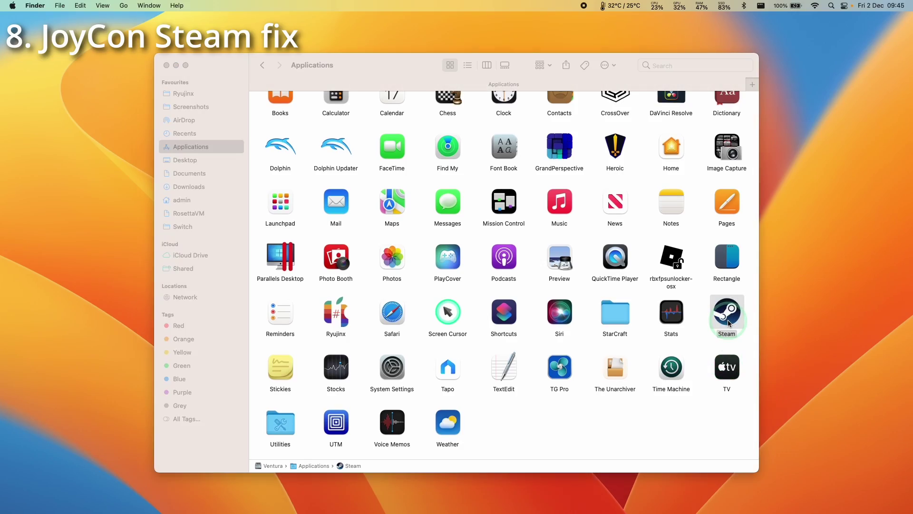
double_click(729, 322)
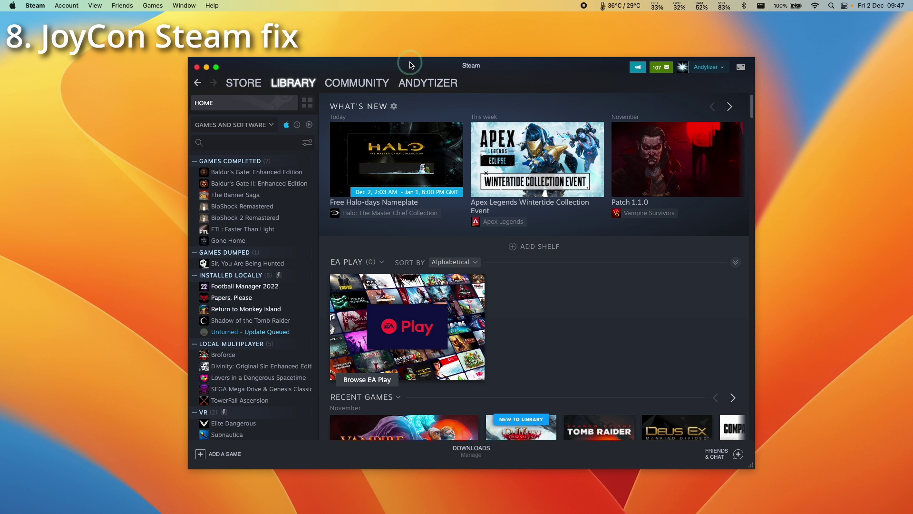
Add Ryujinx.app from the /Applications/ folder to the Steam library as a non-Steam game.
click(152, 5)
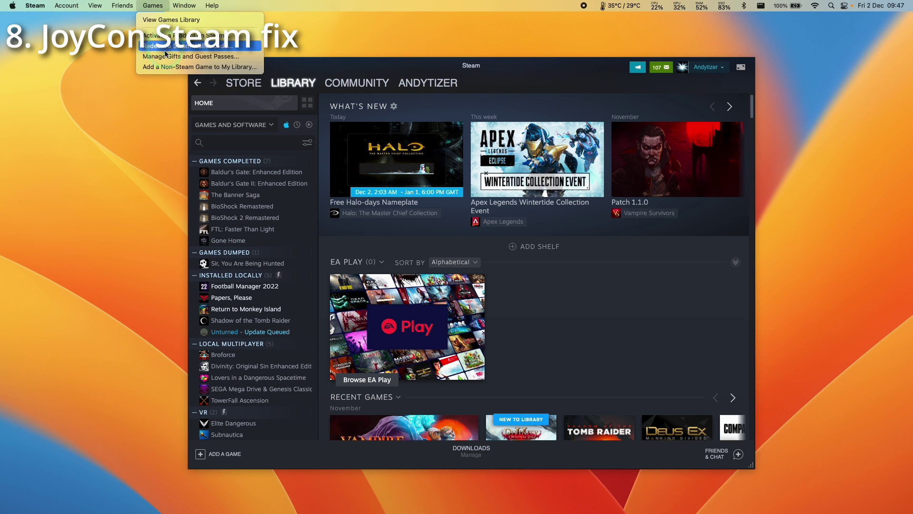
click(160, 67)
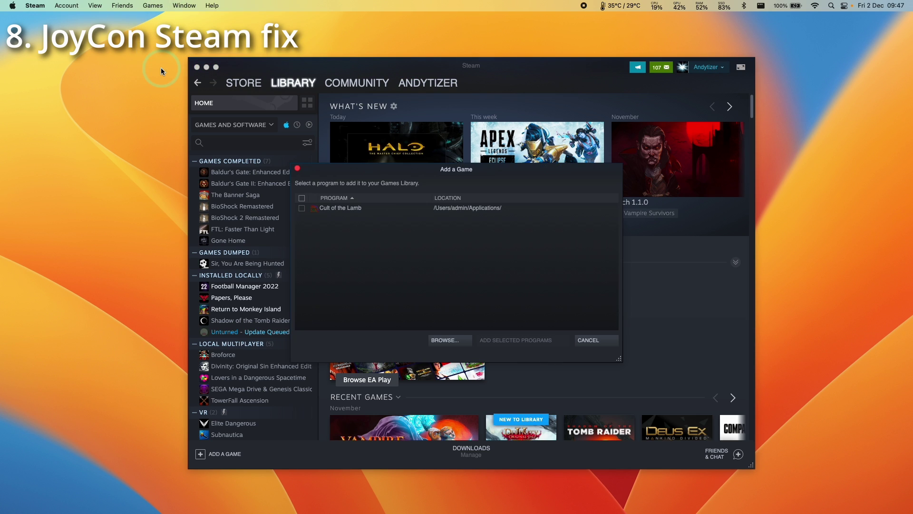
click(482, 181)
click(447, 337)
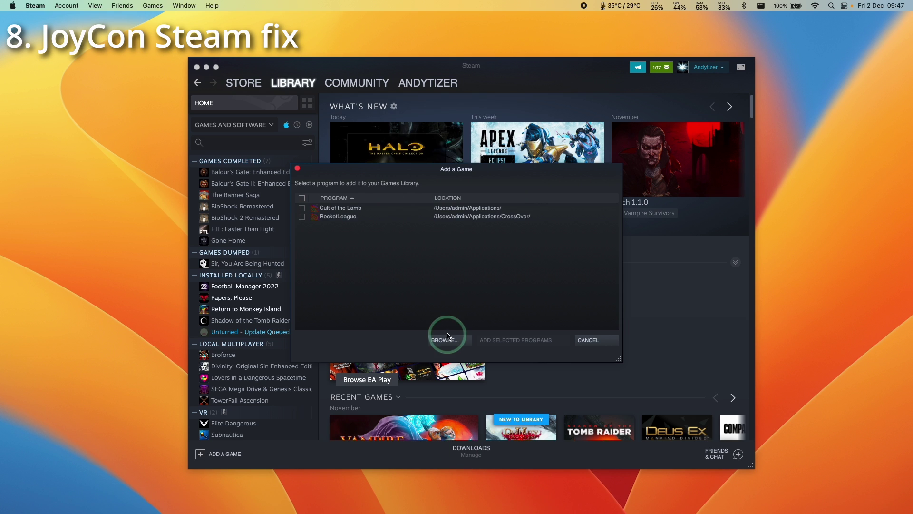
click(345, 240)
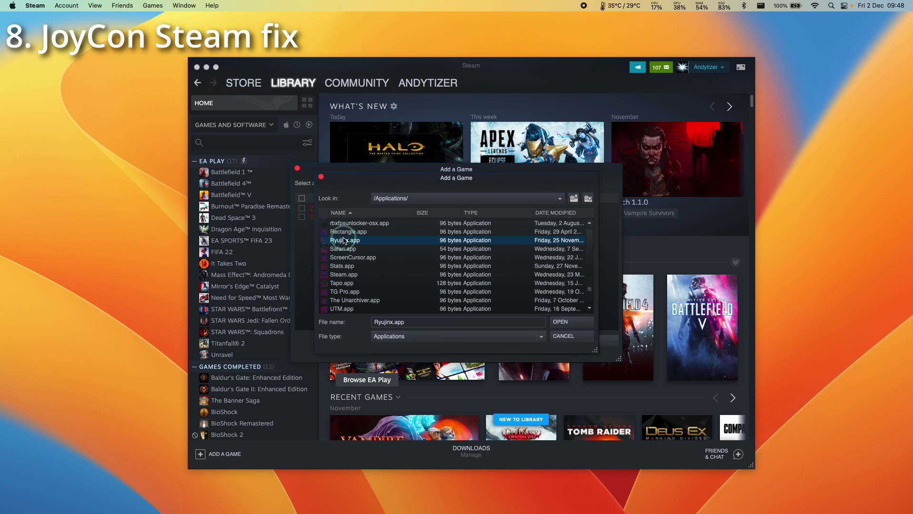
click(561, 322)
click(314, 209)
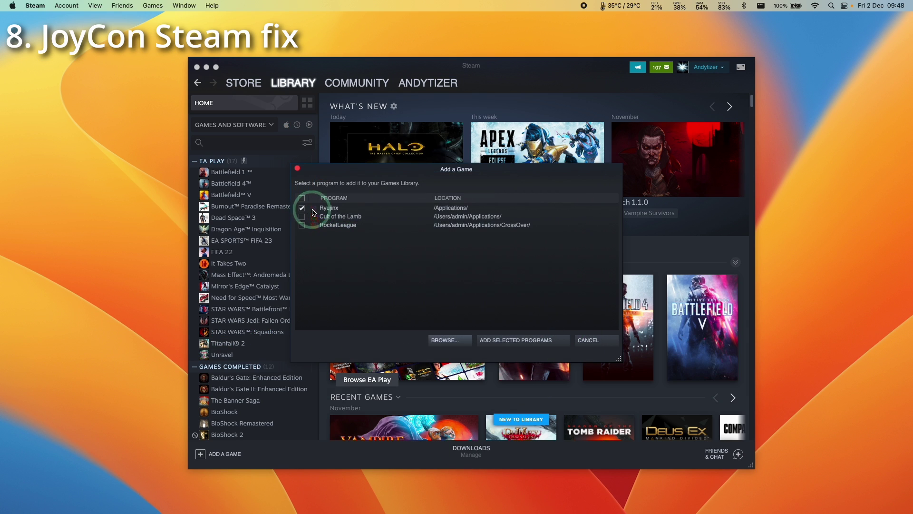
click(493, 343)
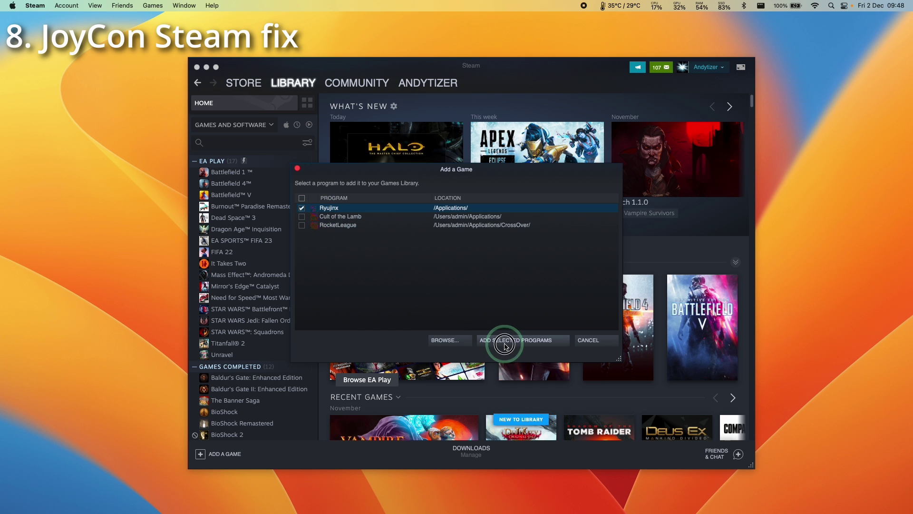
Search the Steam library for "ryu" and launch Ryujinx from its game page.
click(242, 143)
text(ryu)
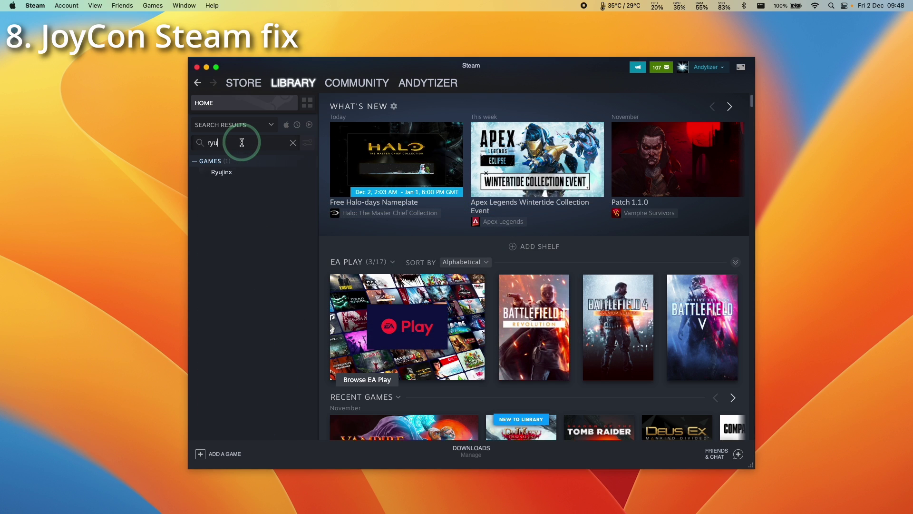
click(261, 171)
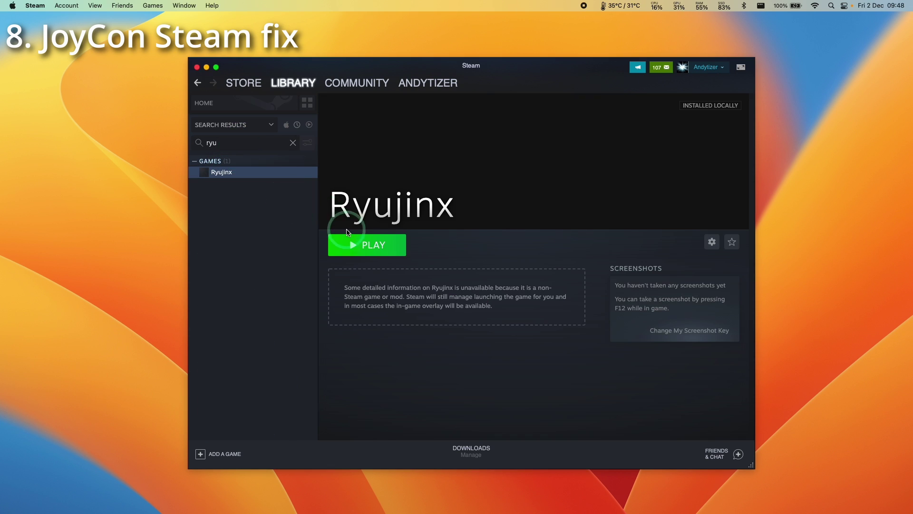
click(349, 245)
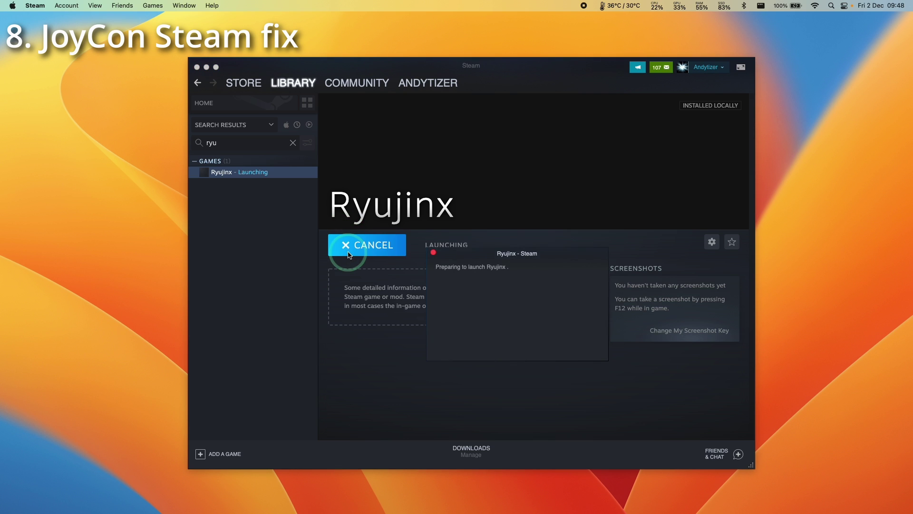
click(230, 55)
click(207, 68)
Set Player 1's input device to Nintendo Switch Joy-Con (L/R) (0) with controller type JoyCon Pair, and save the Ryujinx settings.
click(185, 97)
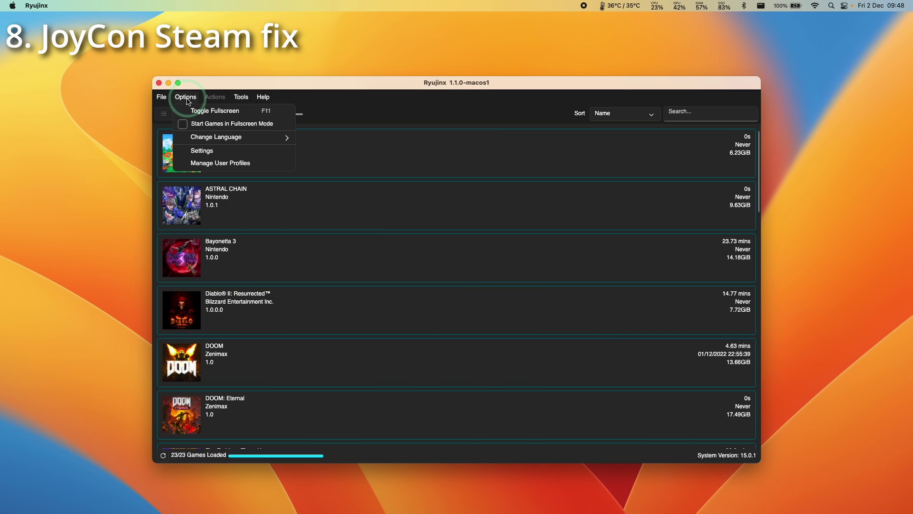
click(192, 153)
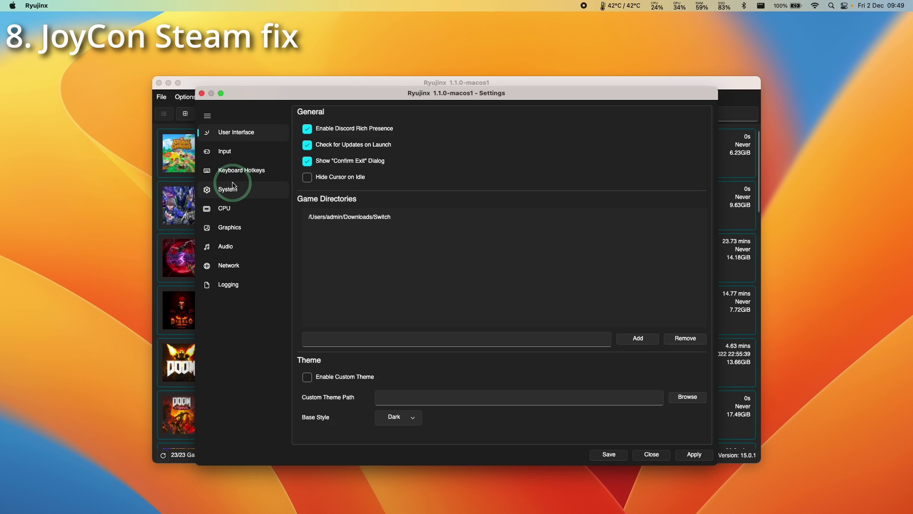
click(239, 158)
click(433, 143)
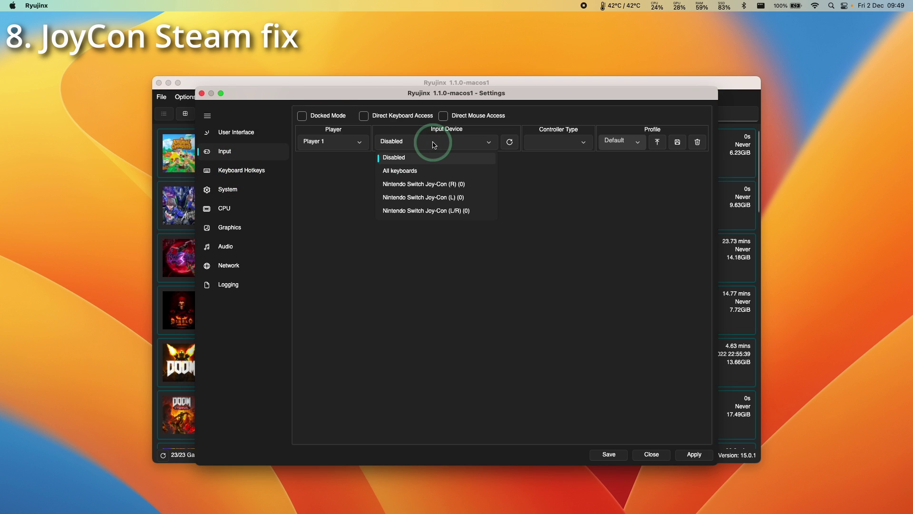
click(469, 215)
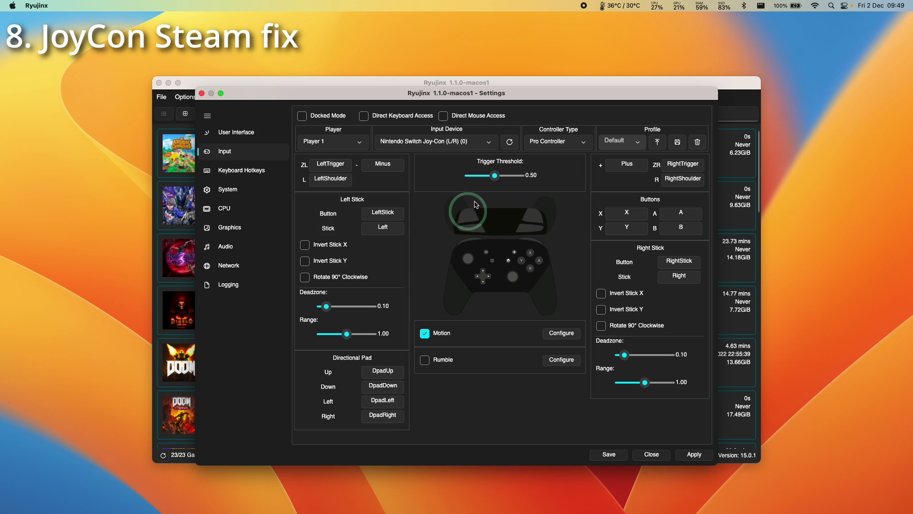
click(574, 142)
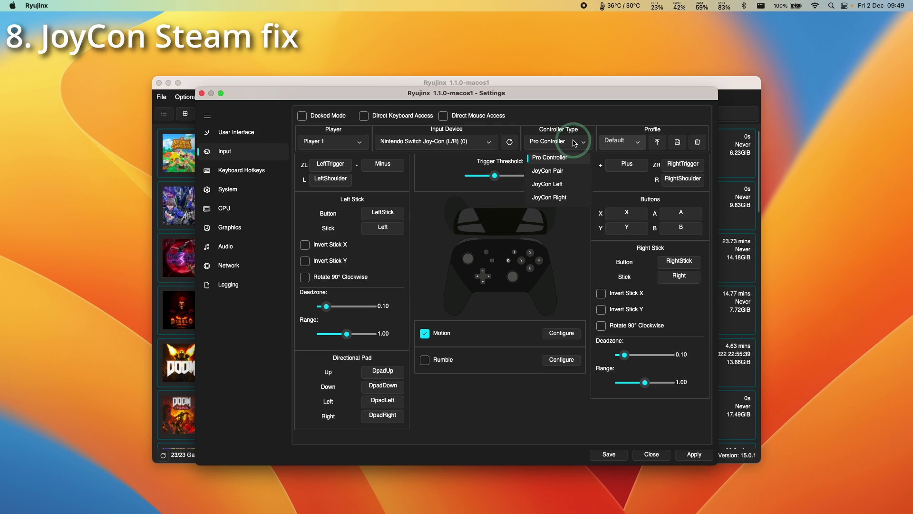
click(558, 170)
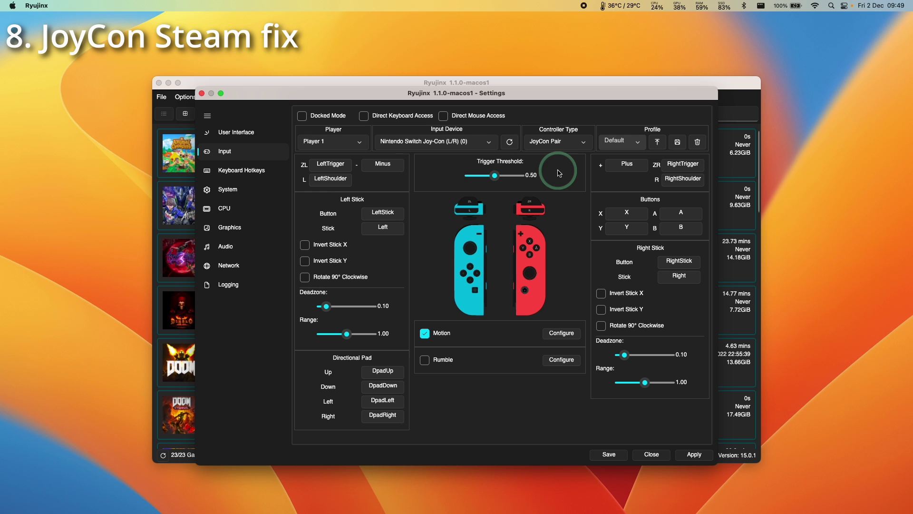
click(604, 455)
Launch Metroid Dread from the game list and continue the saved game in Samus file 01.
click(362, 300)
double_click(363, 277)
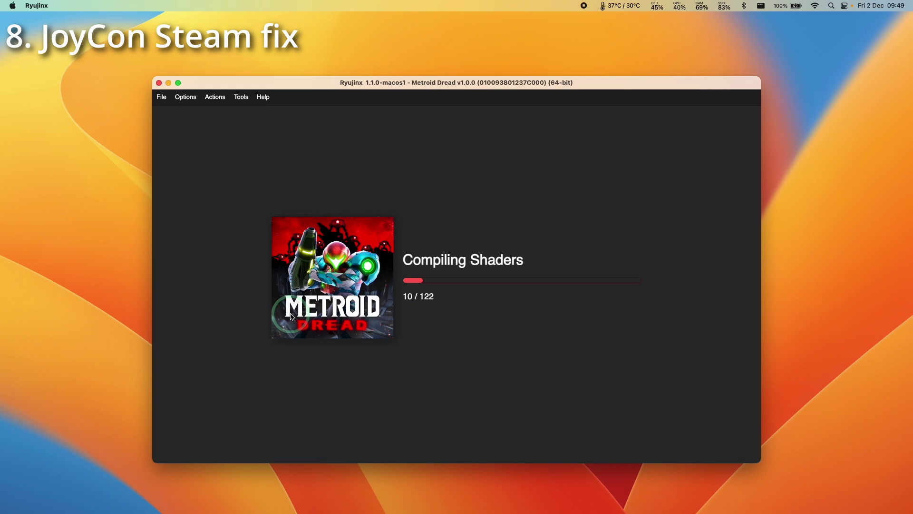
click(416, 331)
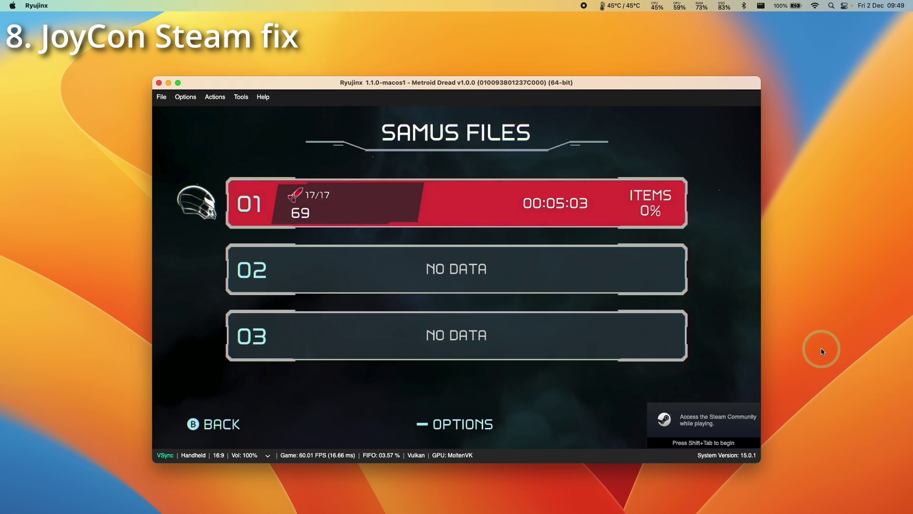
key(z)
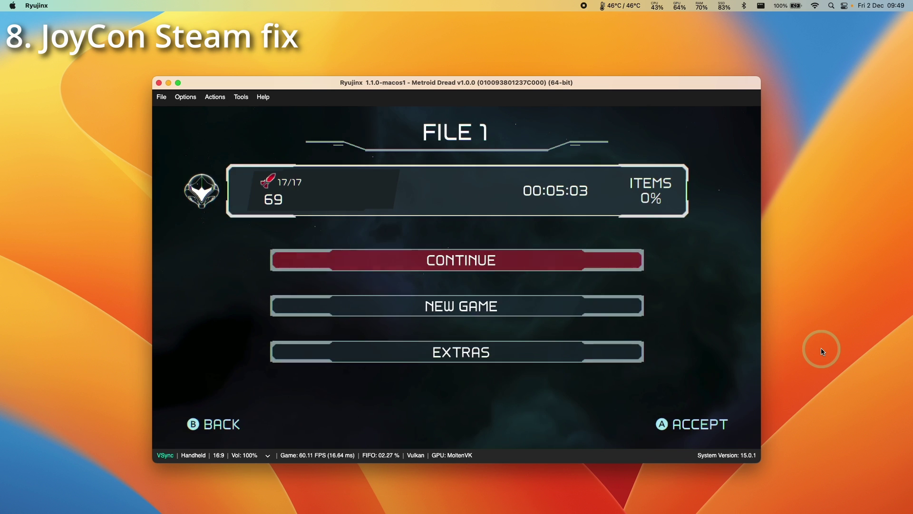
key(z)
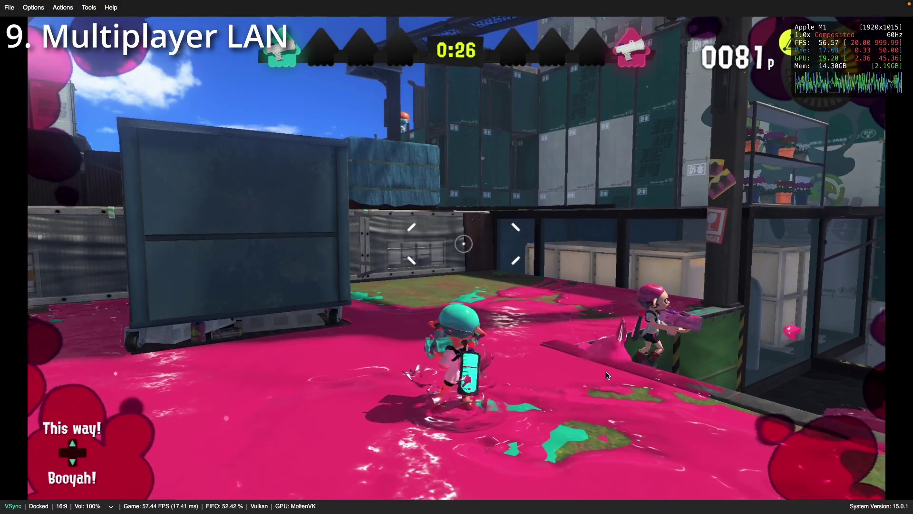
Read through the per-game LAN mode instructions in the Ryujinx Multiplayer (LDN Local Wireless) Guide on GitHub.
scroll(807, 419, down, 15)
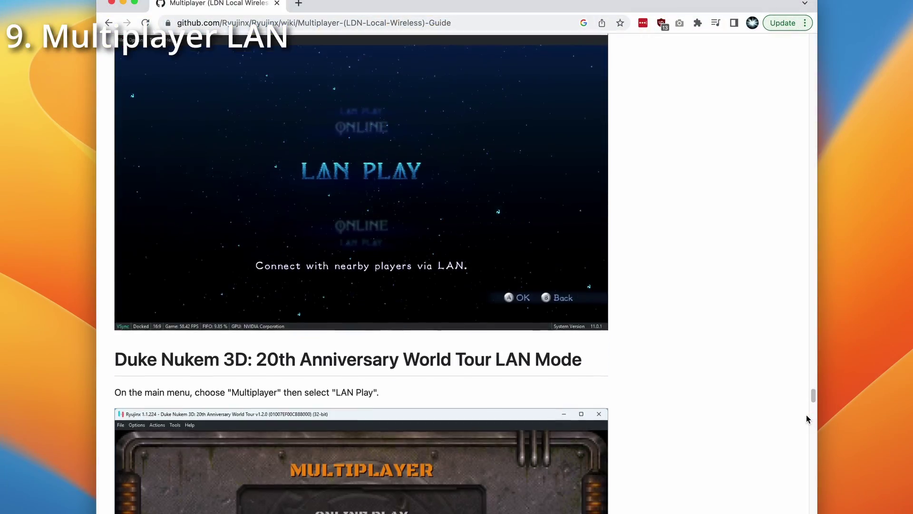
scroll(806, 415, down, 15)
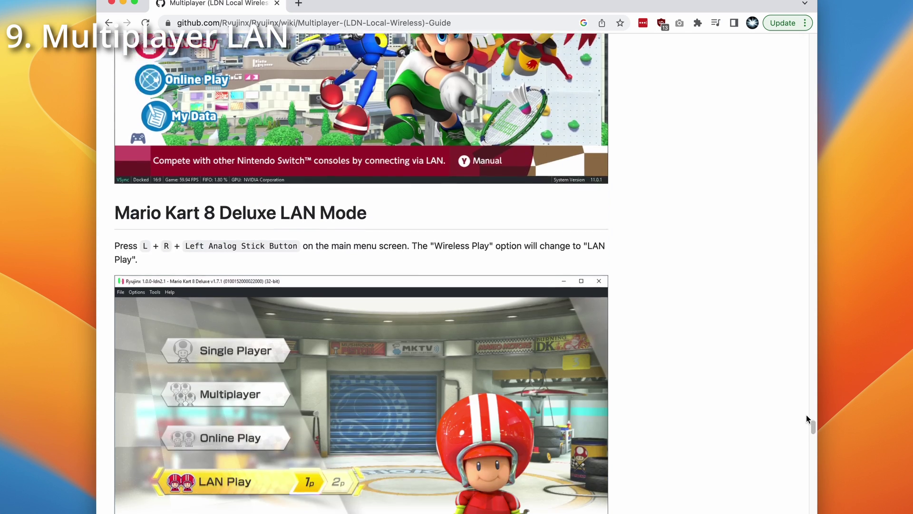
scroll(806, 415, down, 12)
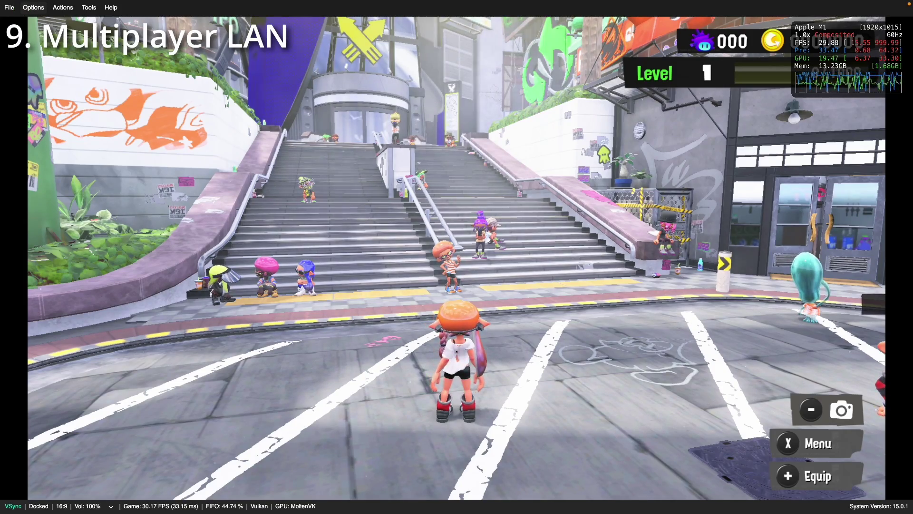
Enable Guest Internet Access/LAN Mode in the Network settings of Ryujinx.
click(33, 7)
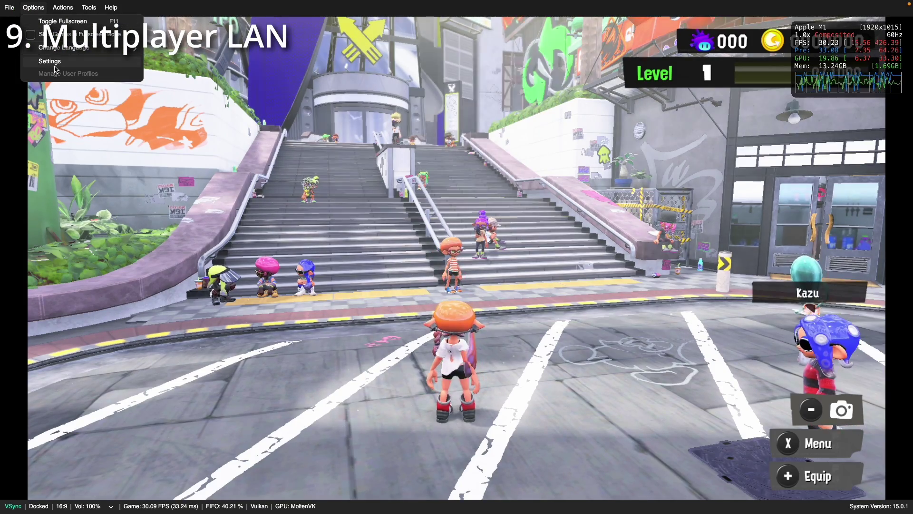
click(55, 65)
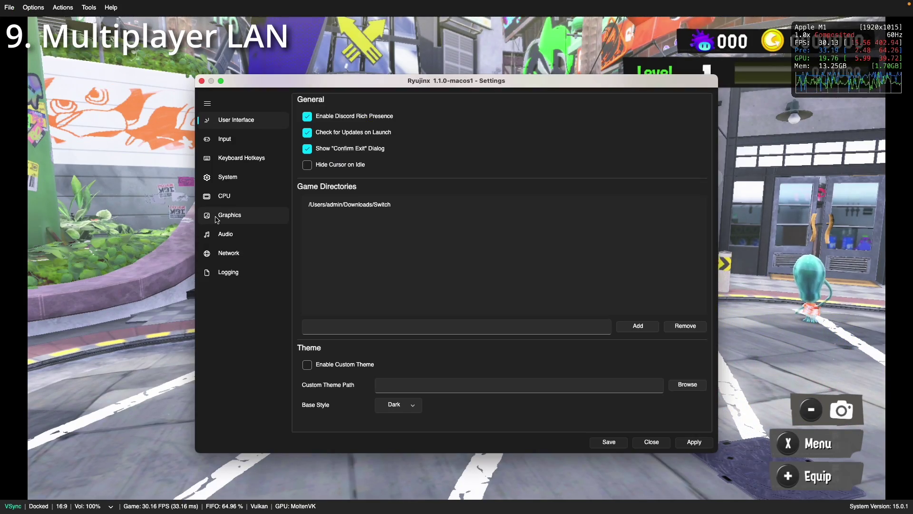
click(230, 255)
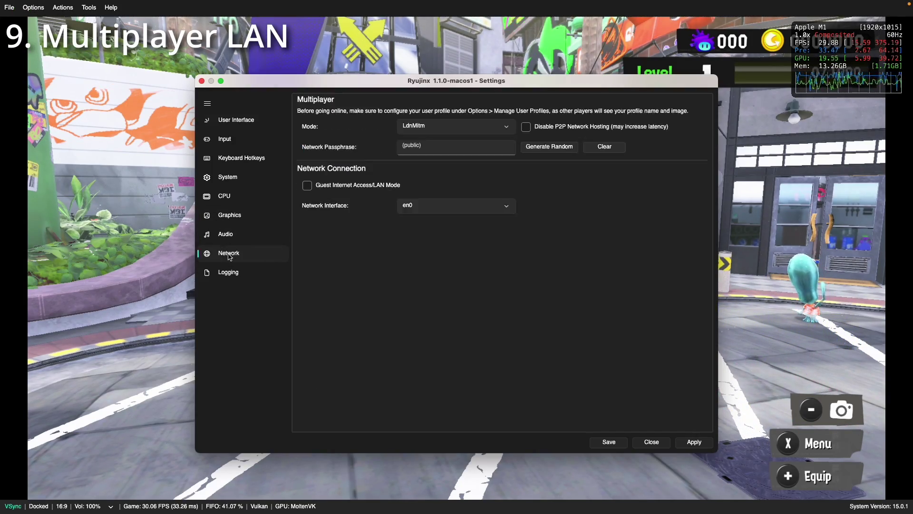
click(342, 190)
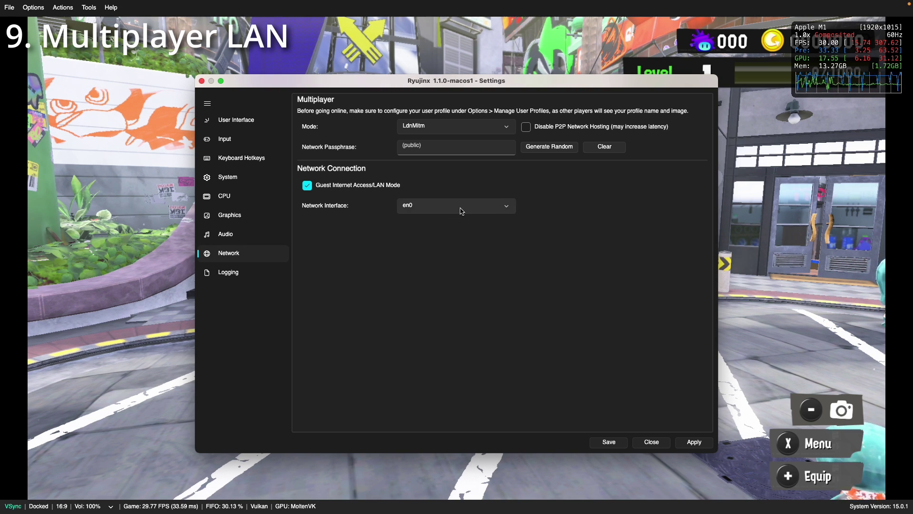
Show the Mac's detailed Wi-Fi status to check its network interface name.
mouse_move(518, 3)
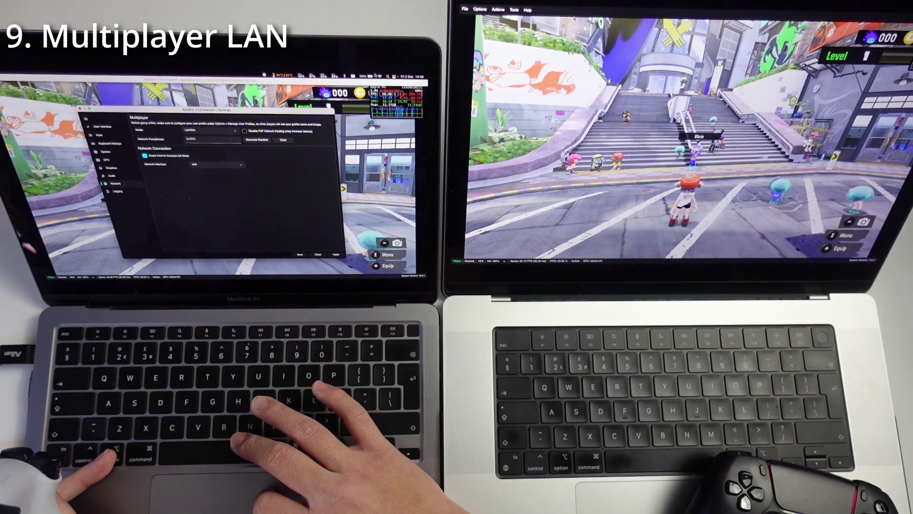
click(379, 76)
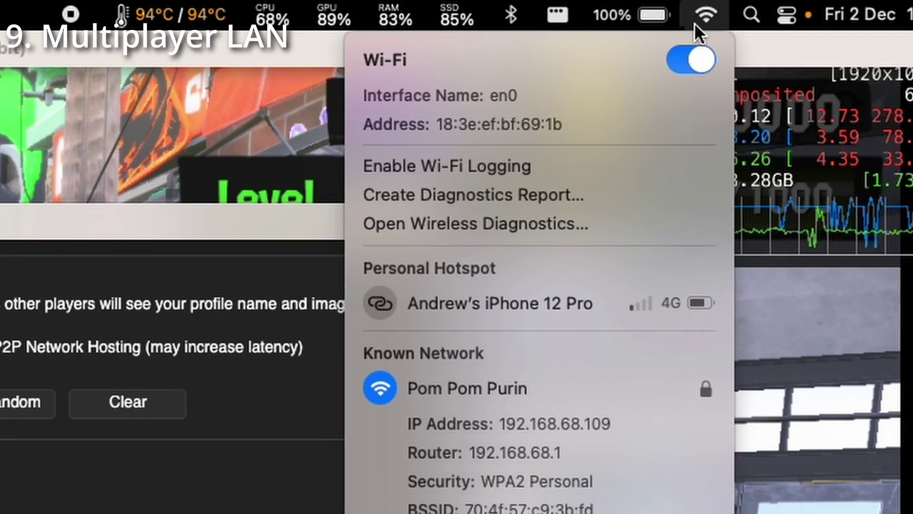